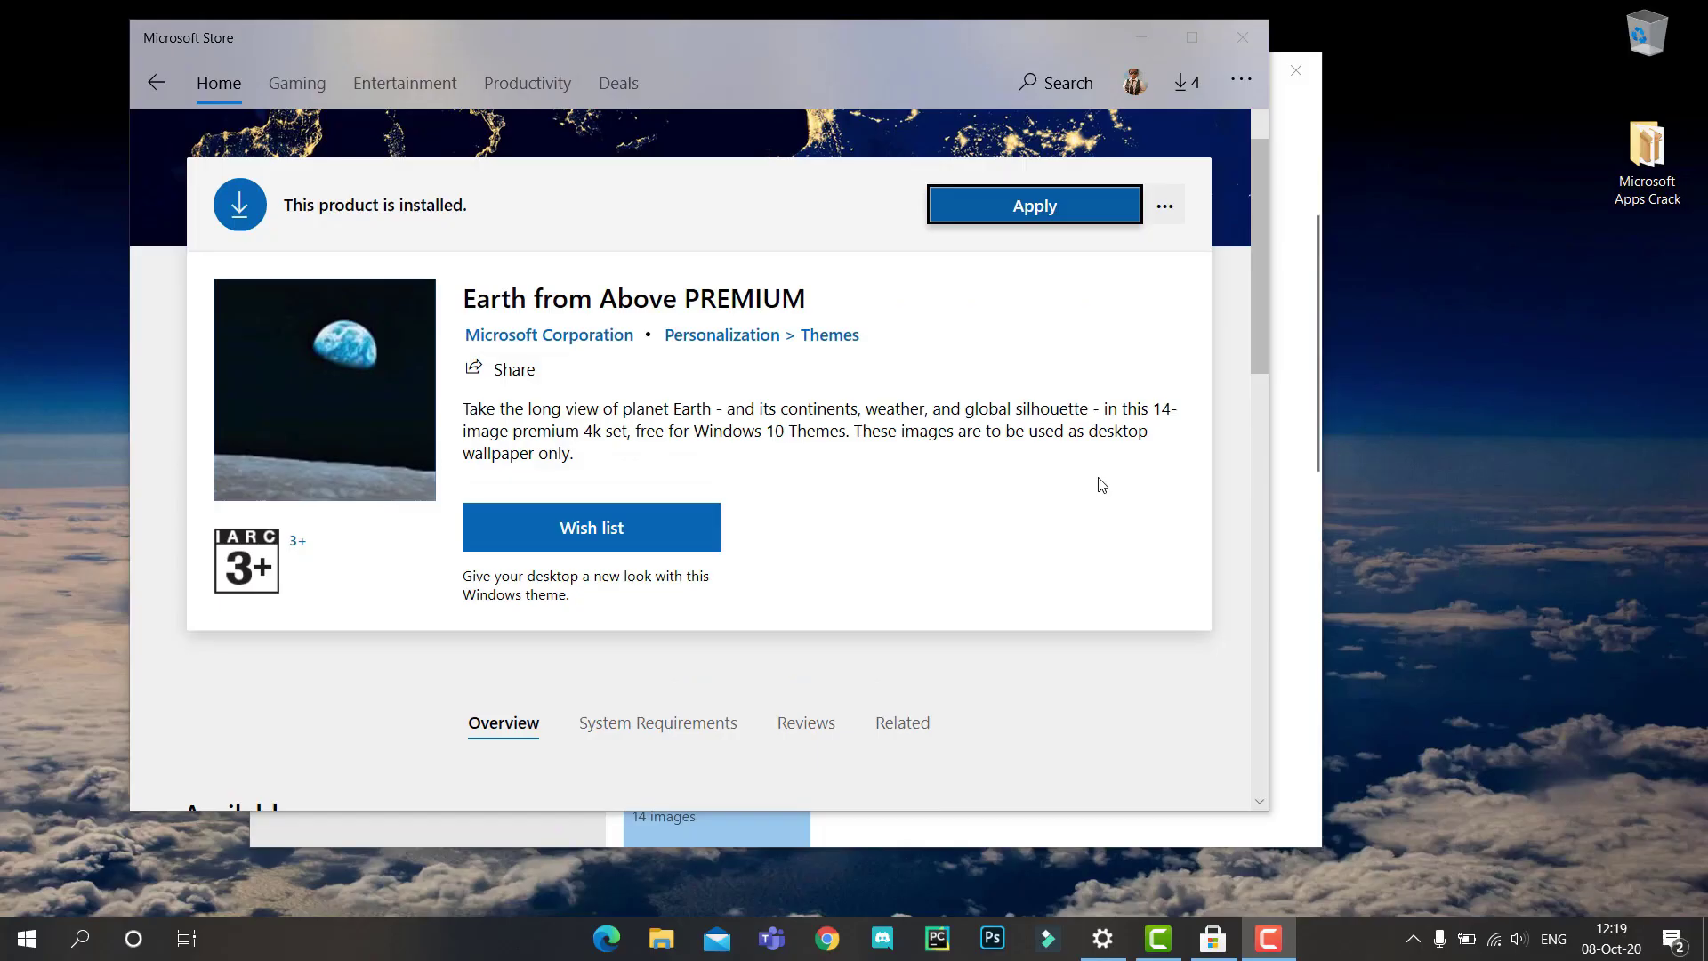
Minimise all open windows with Win+D to reveal the Earth wallpaper on the desktop.
scroll(1101, 485, "down", 4)
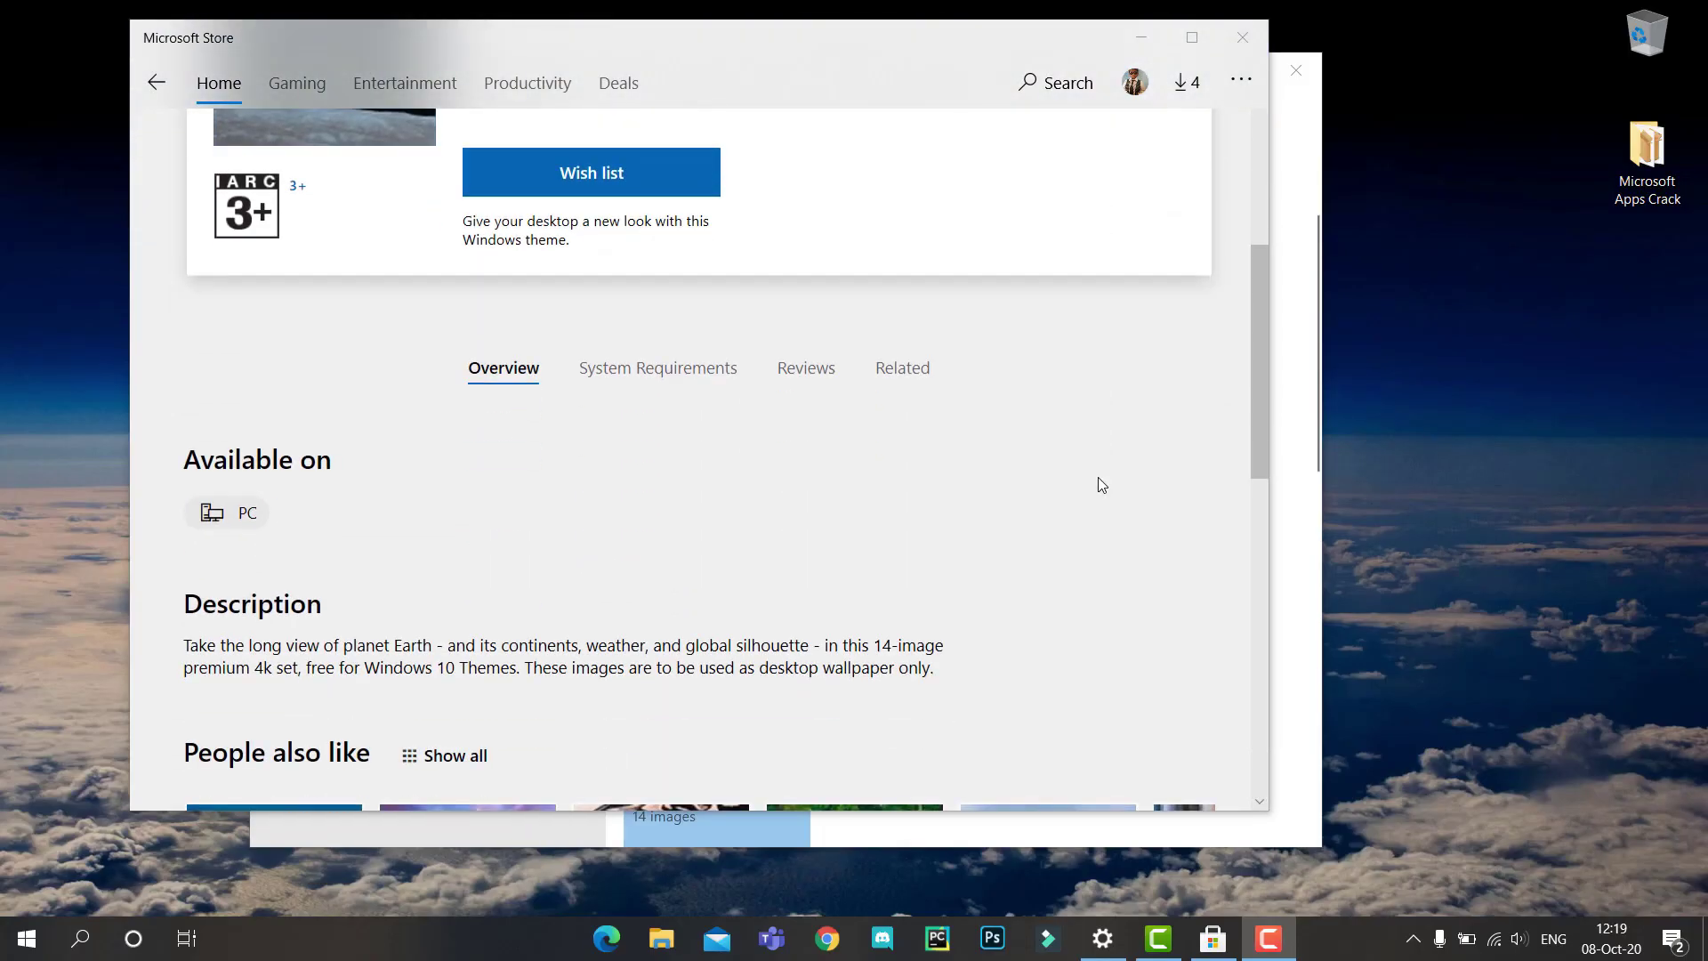
key("super+d")
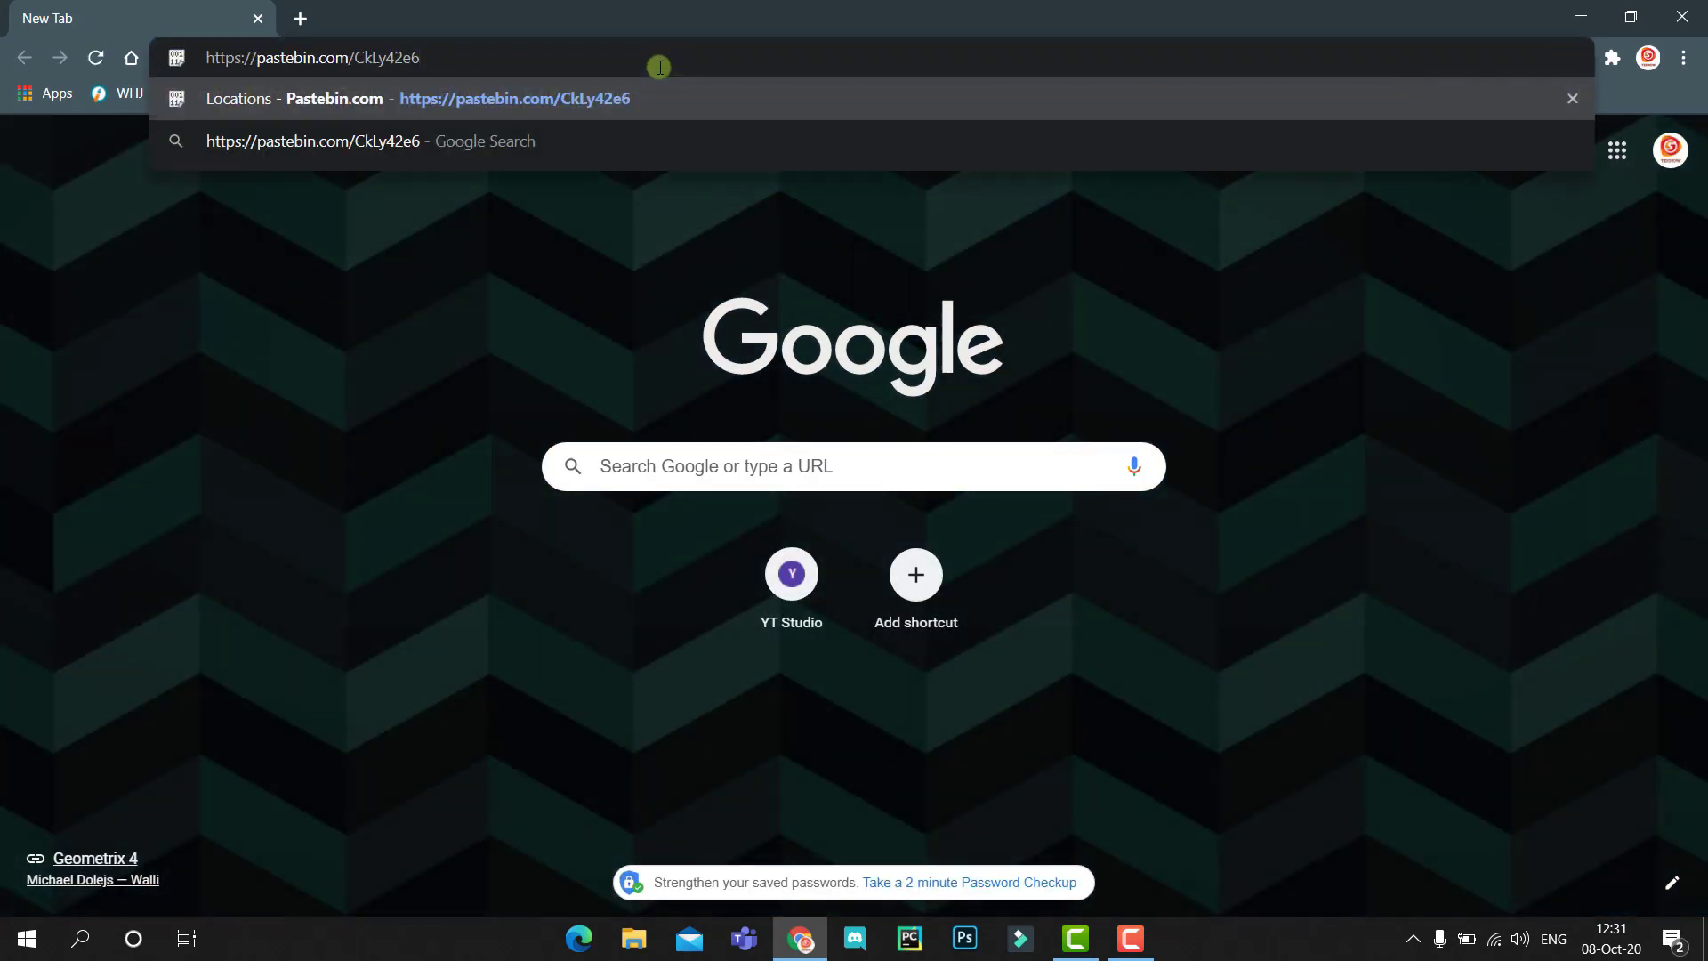
Open the Pastebin link and unlock the Locations paste by entering its password.
key("Return")
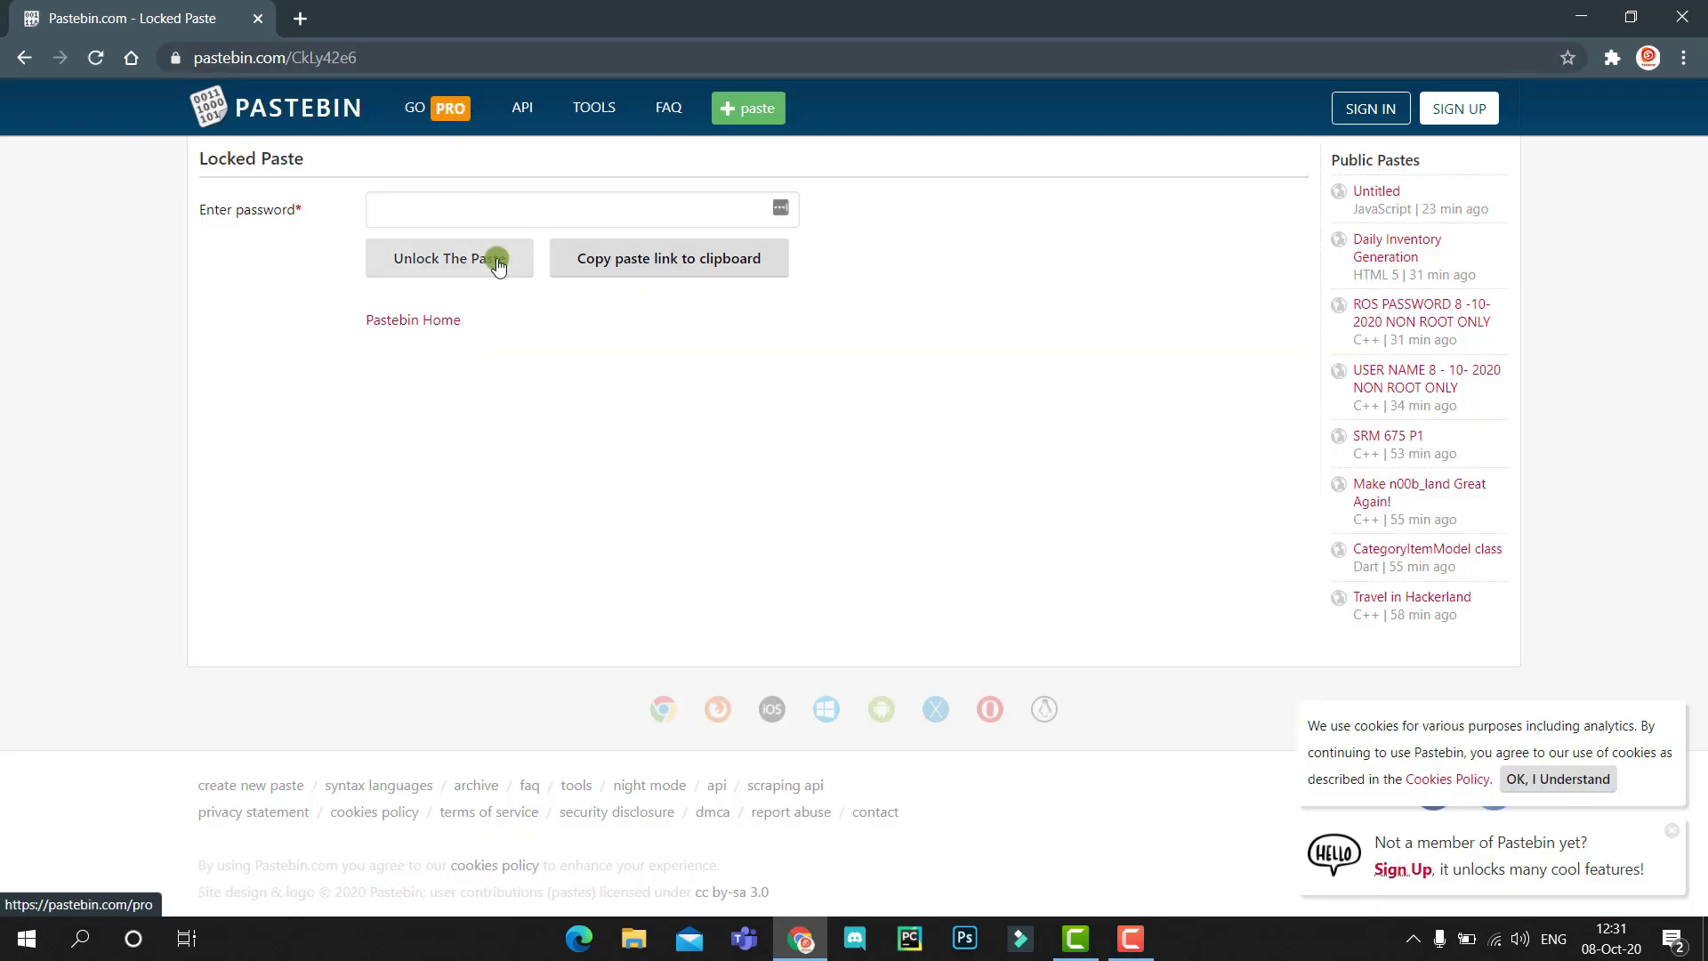
left_click(552, 211)
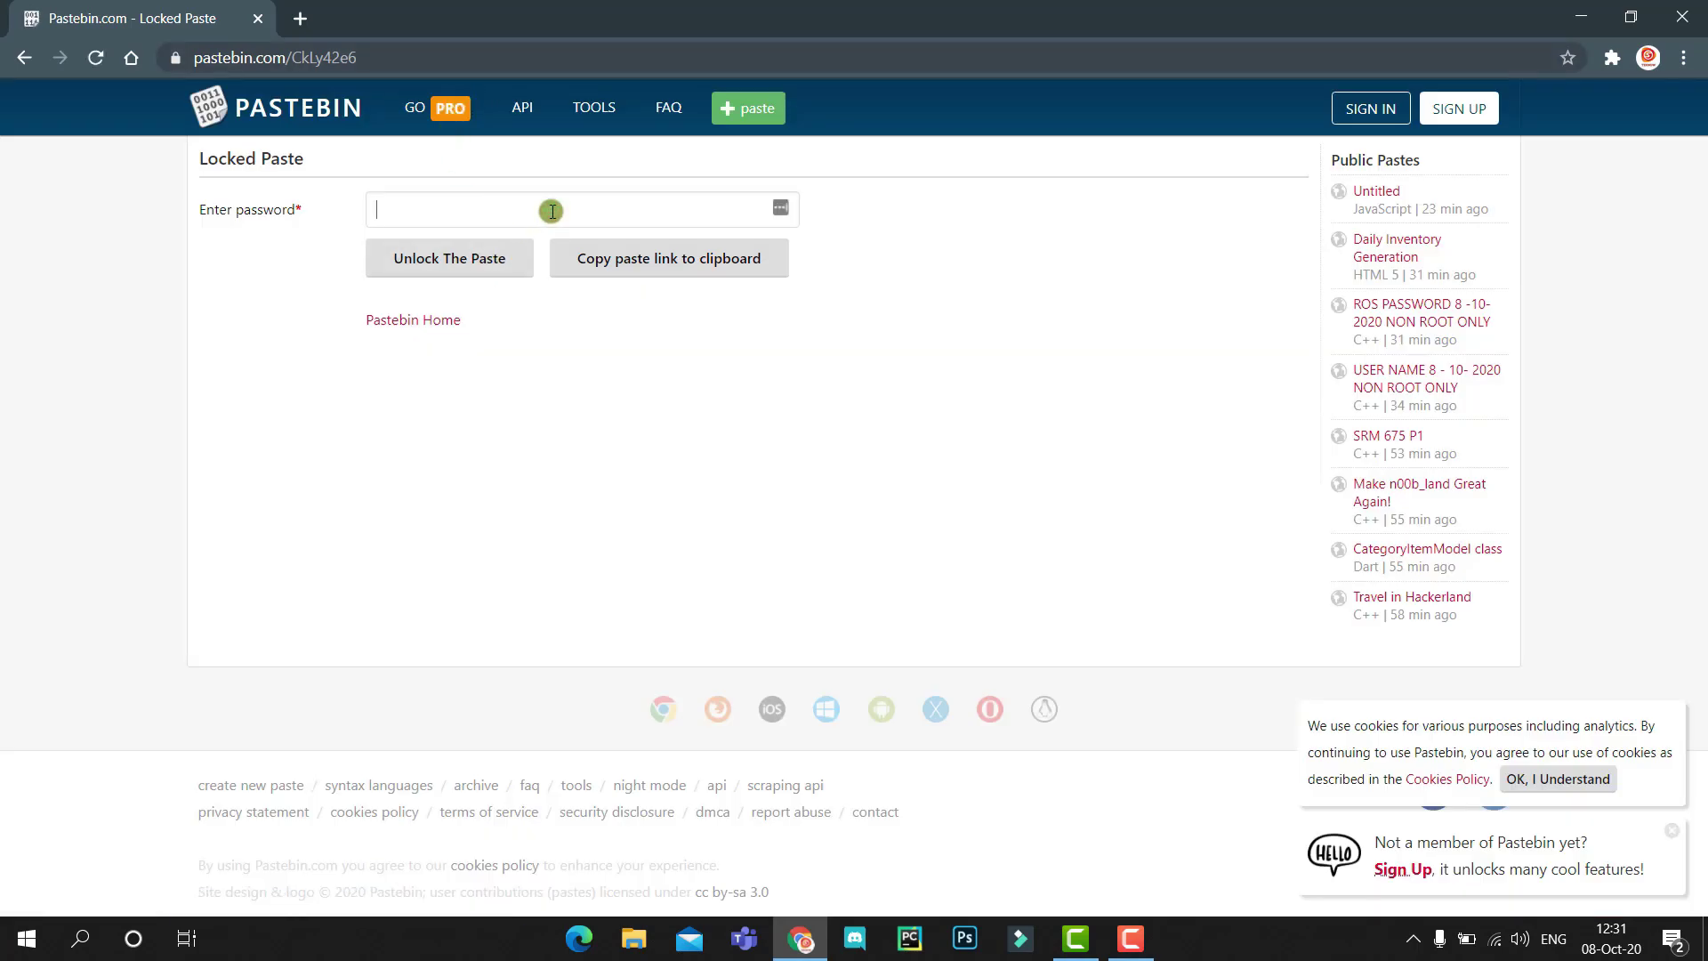
type("••••••")
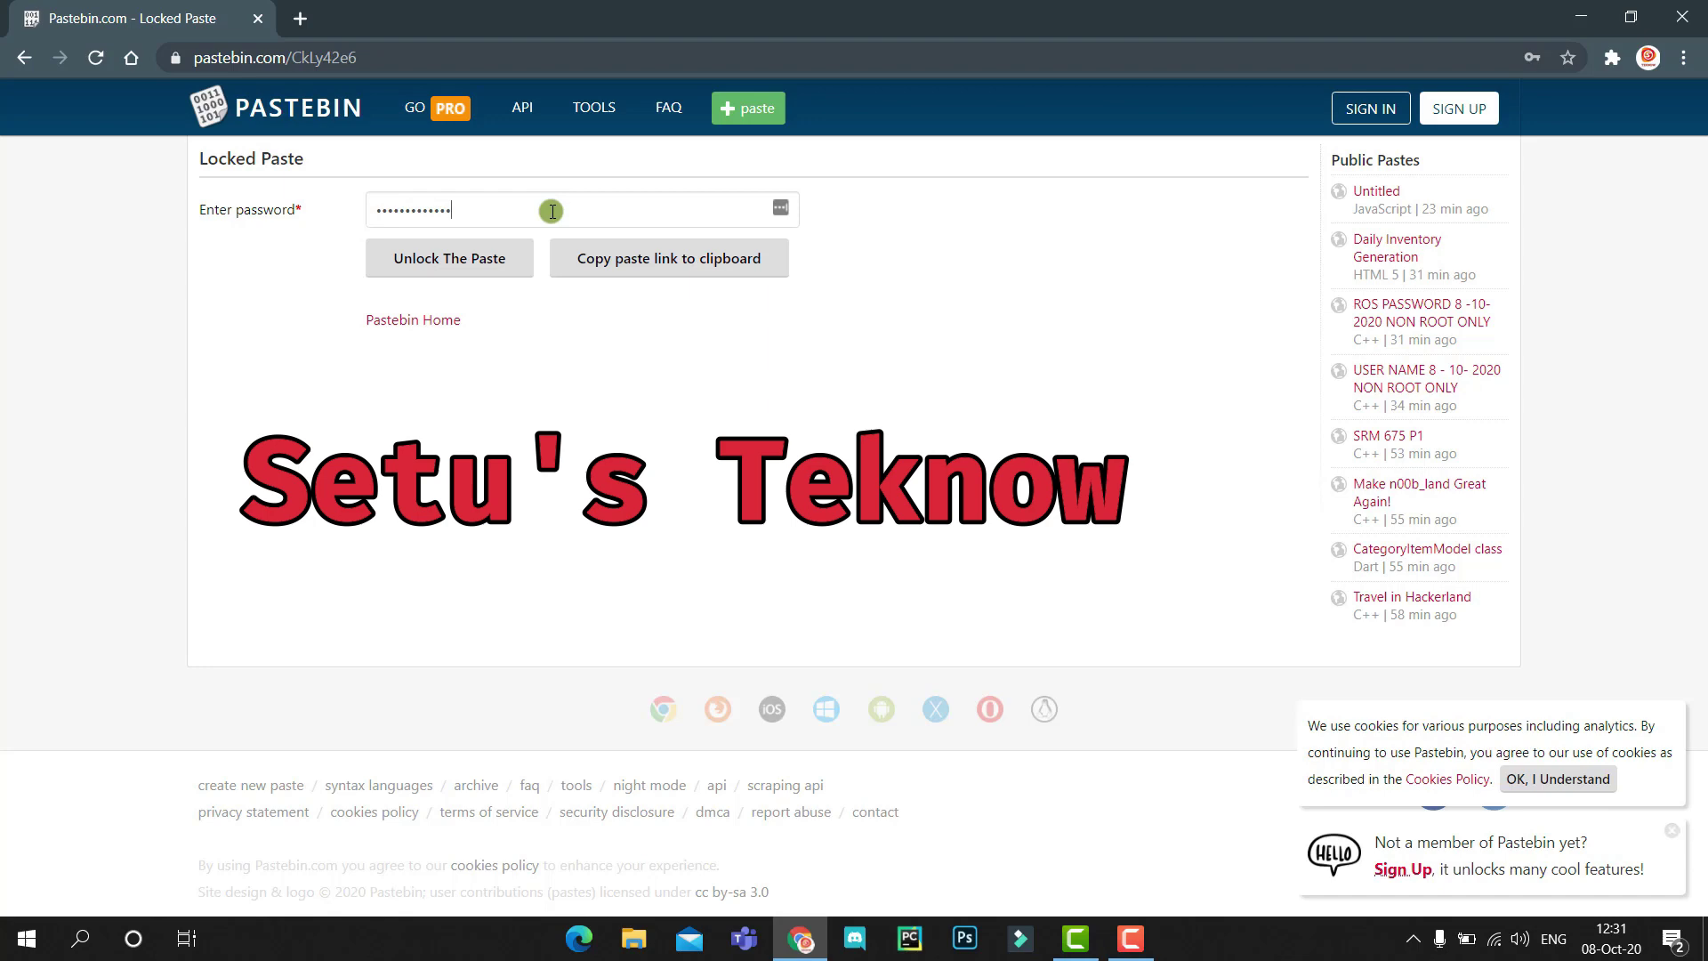
key("Return")
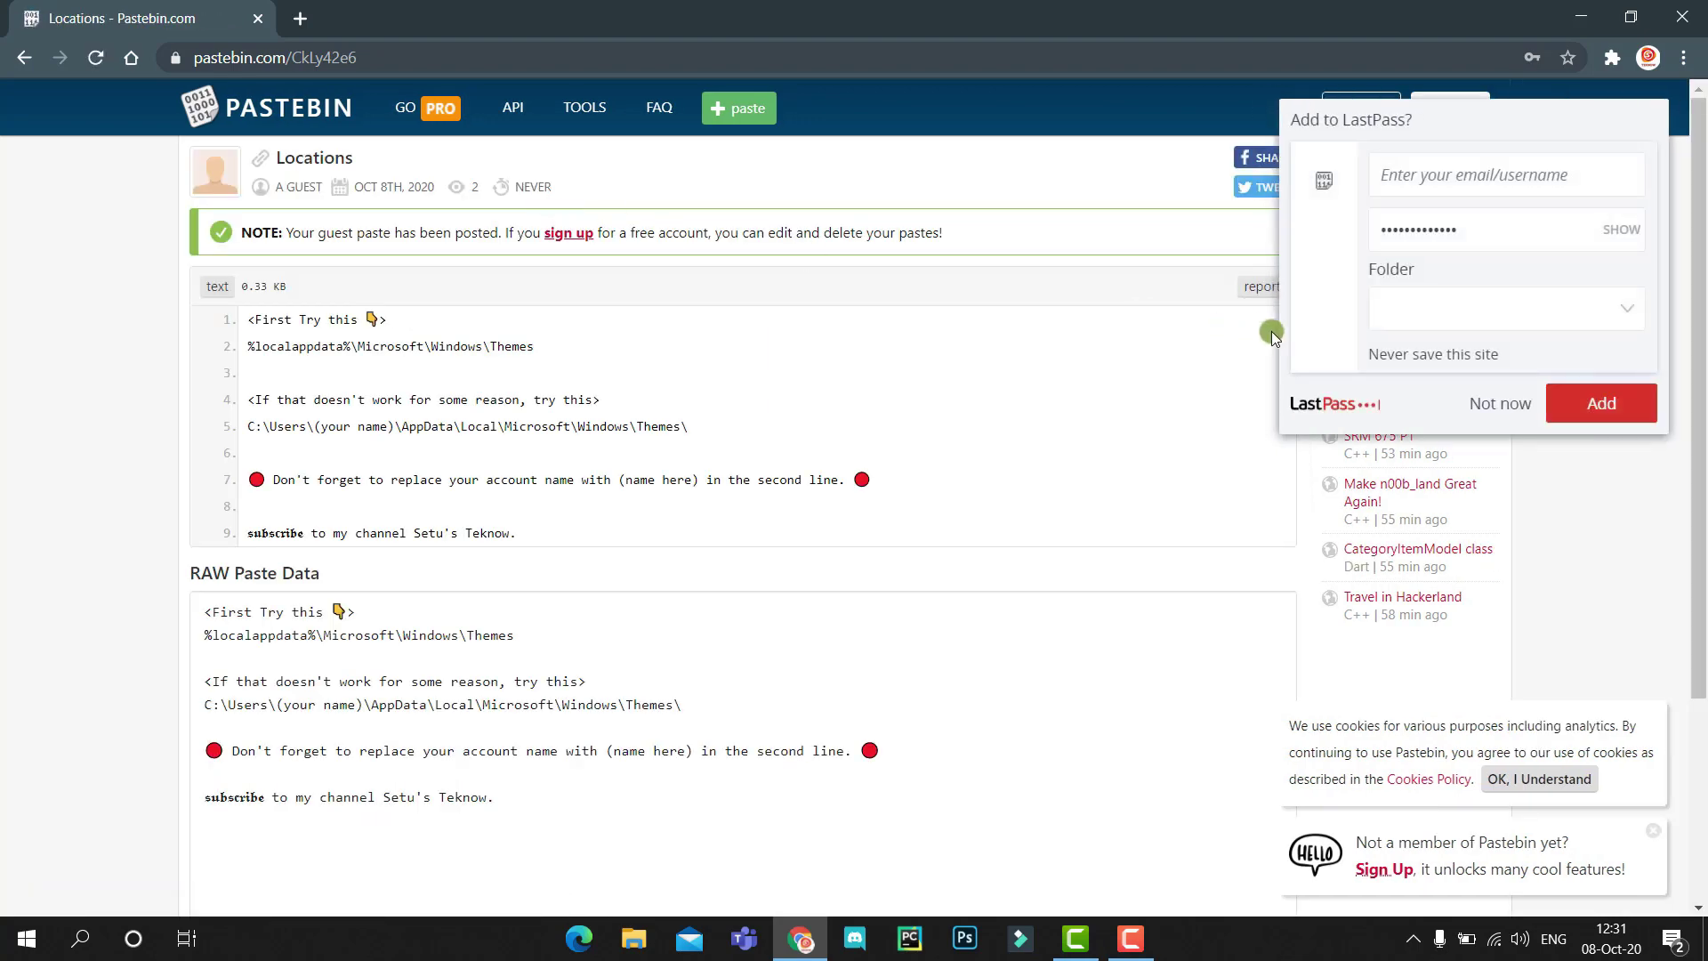
Copy the %localappdata%\Microsoft\Windows\Themes line from RAW Paste Data, then launch File Explorer.
left_click(1484, 407)
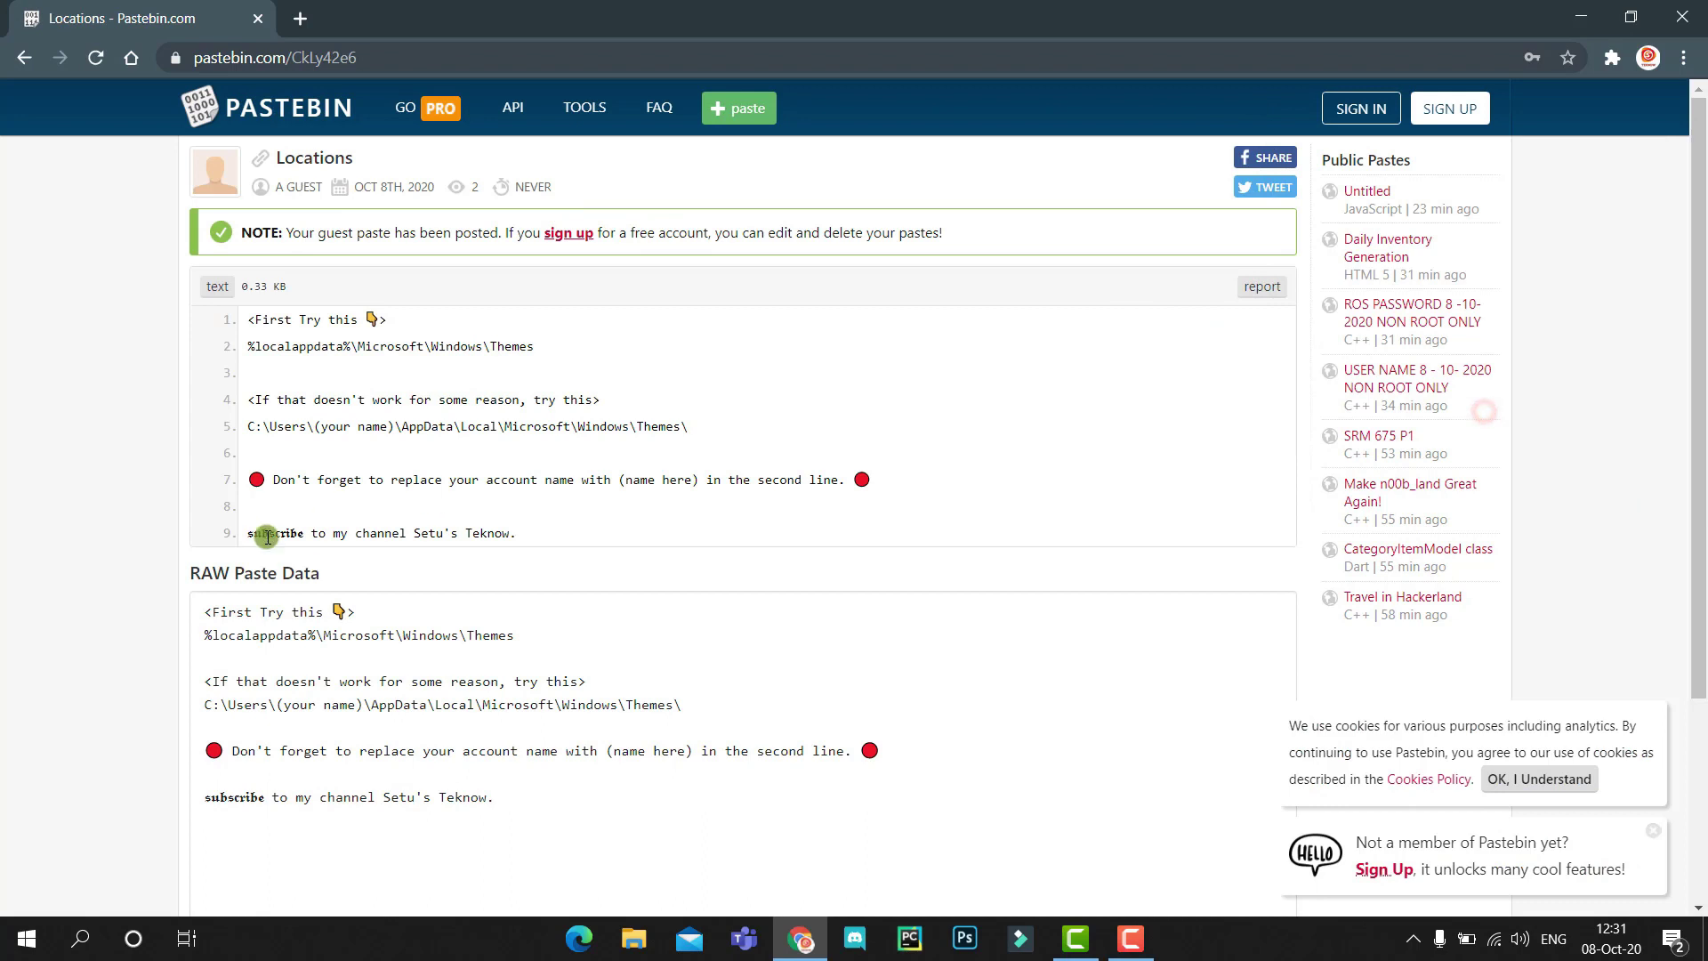
scroll(57, 480, "down", 3)
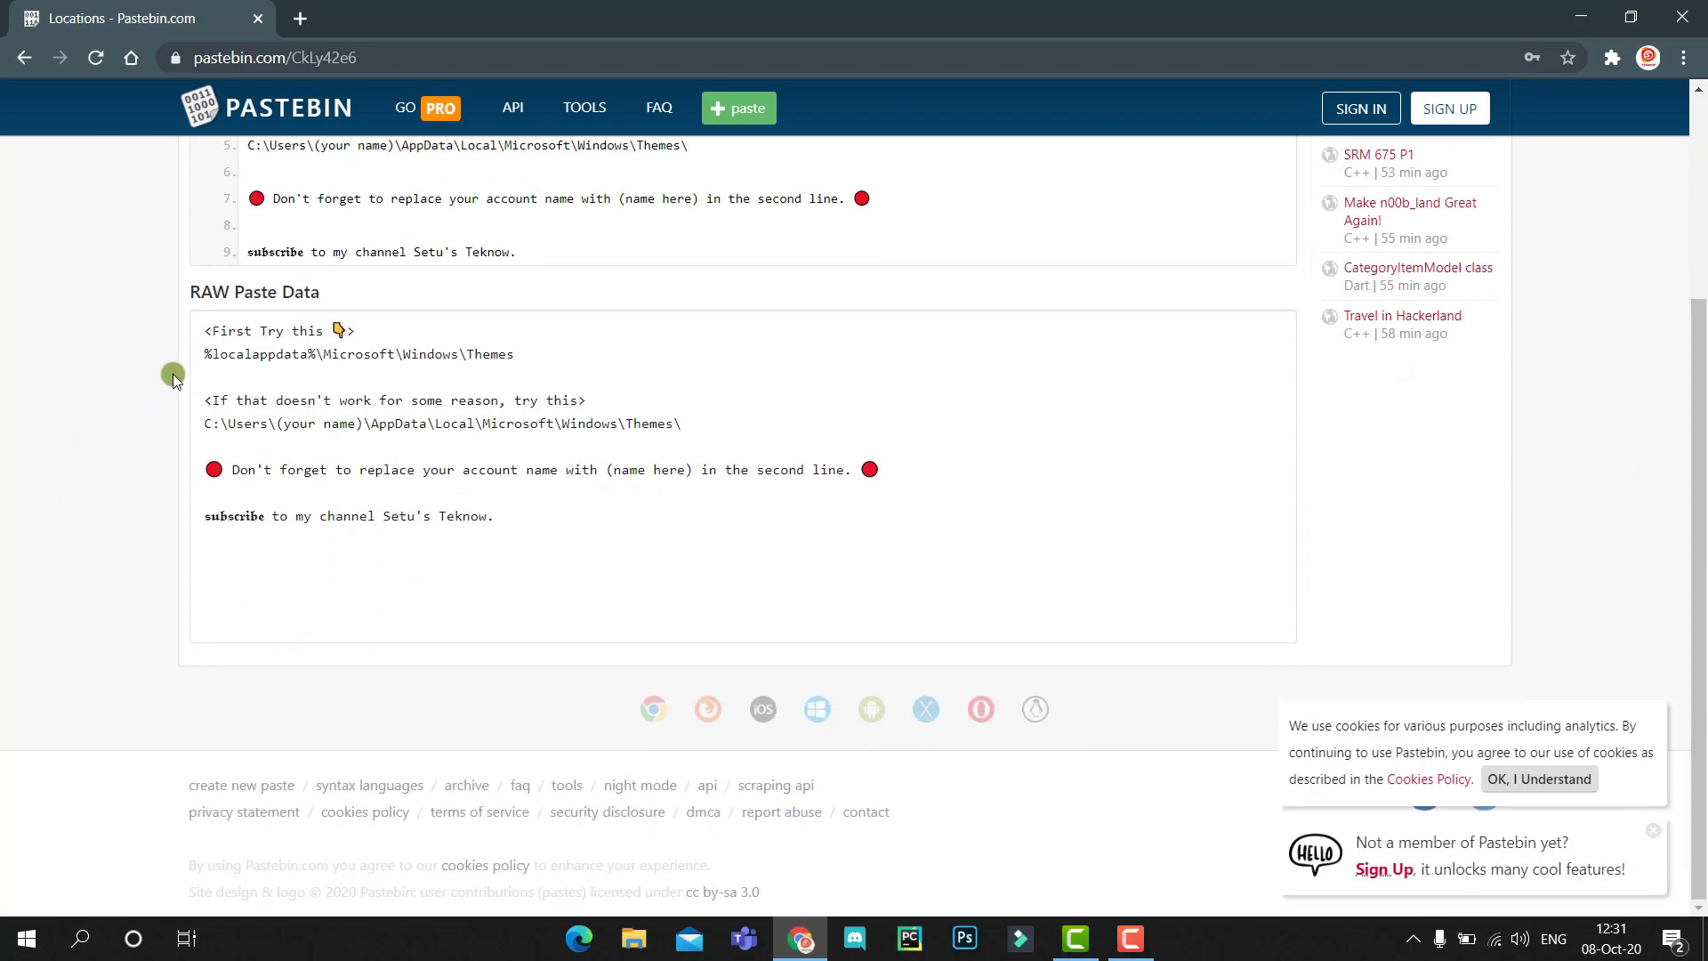
left_click(197, 354)
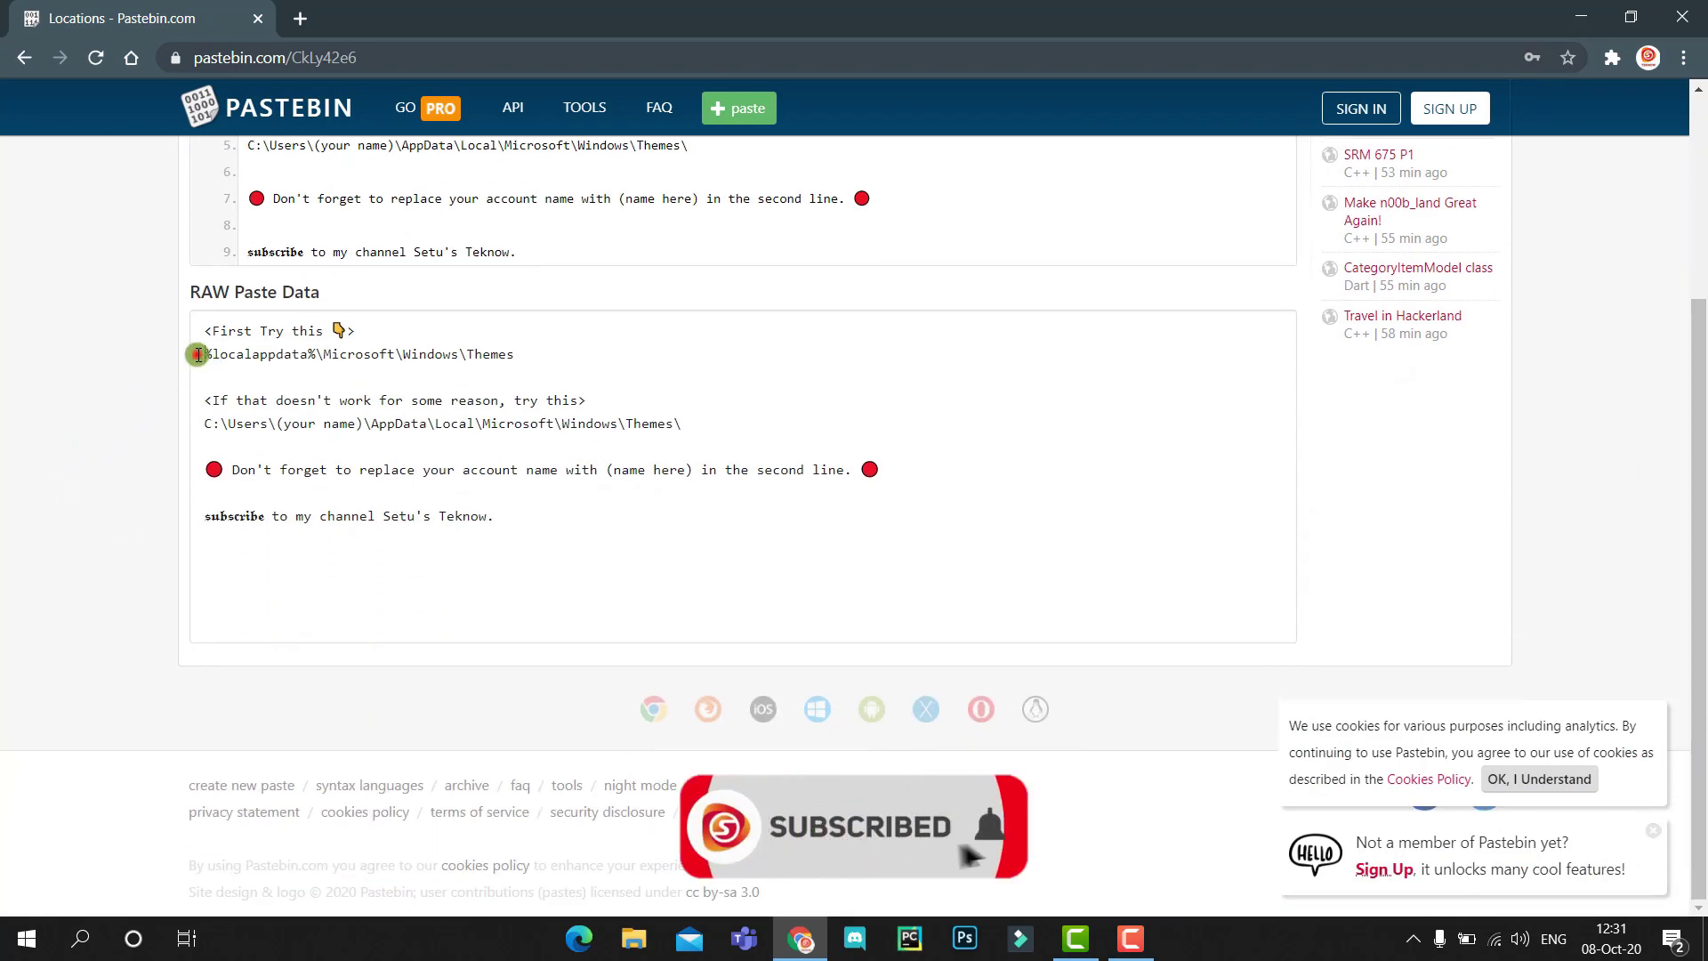
left_click_drag(197, 354, 516, 356)
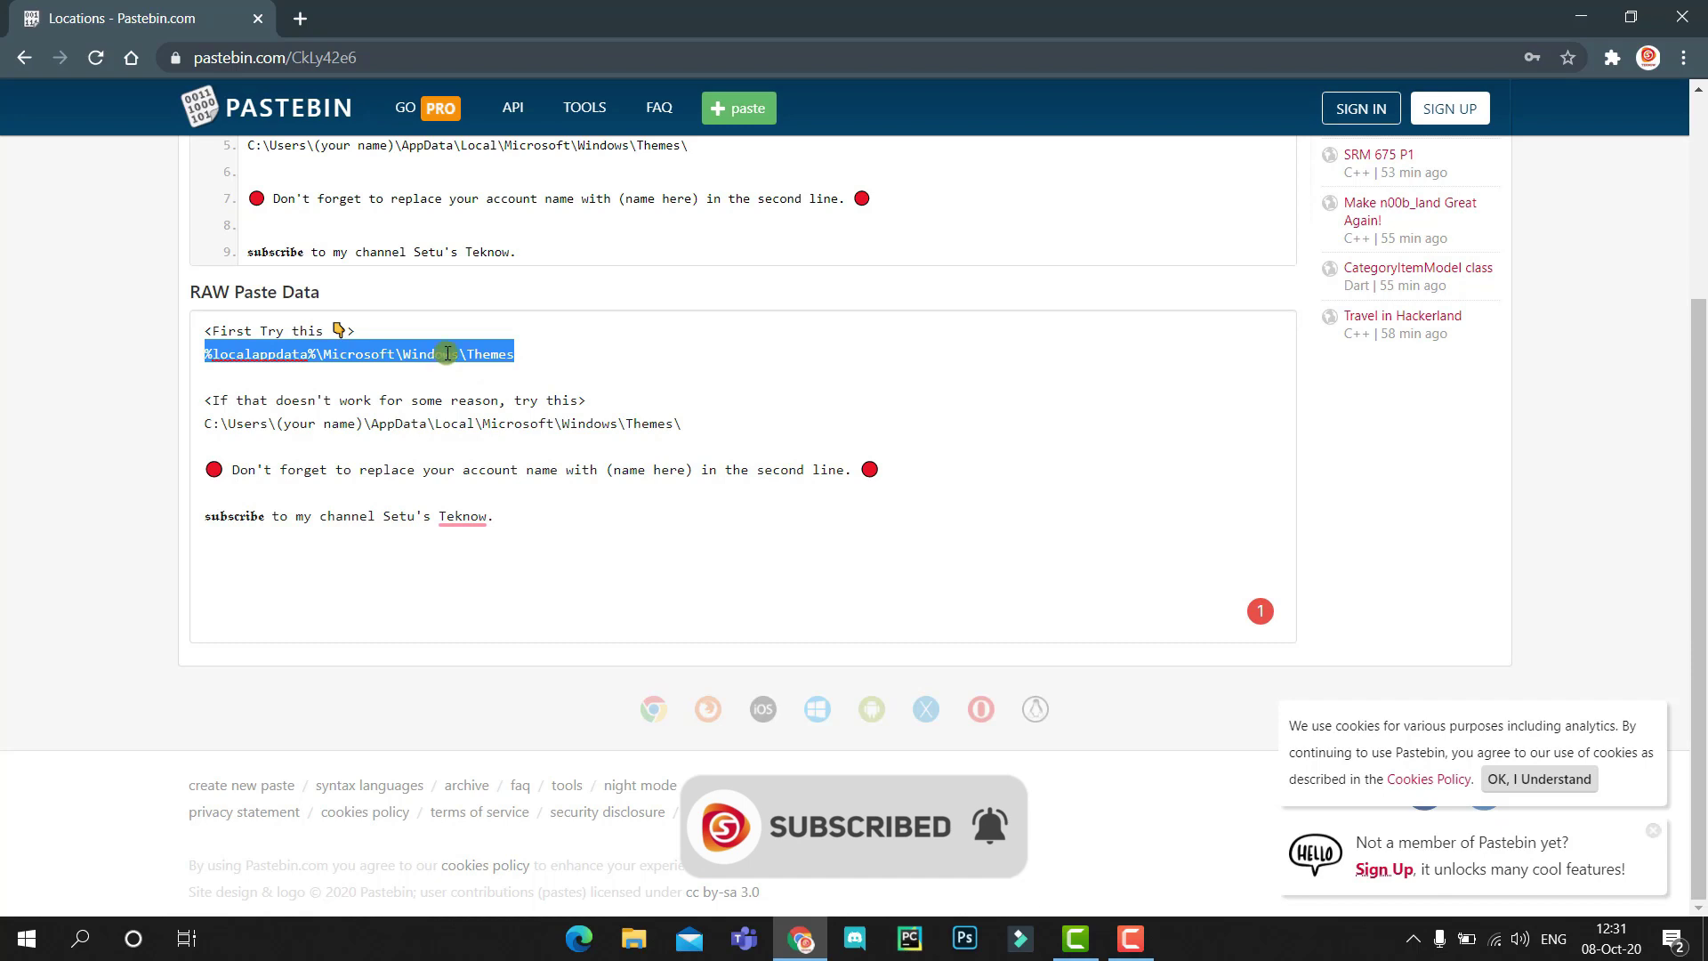
right_click(448, 353)
left_click(501, 430)
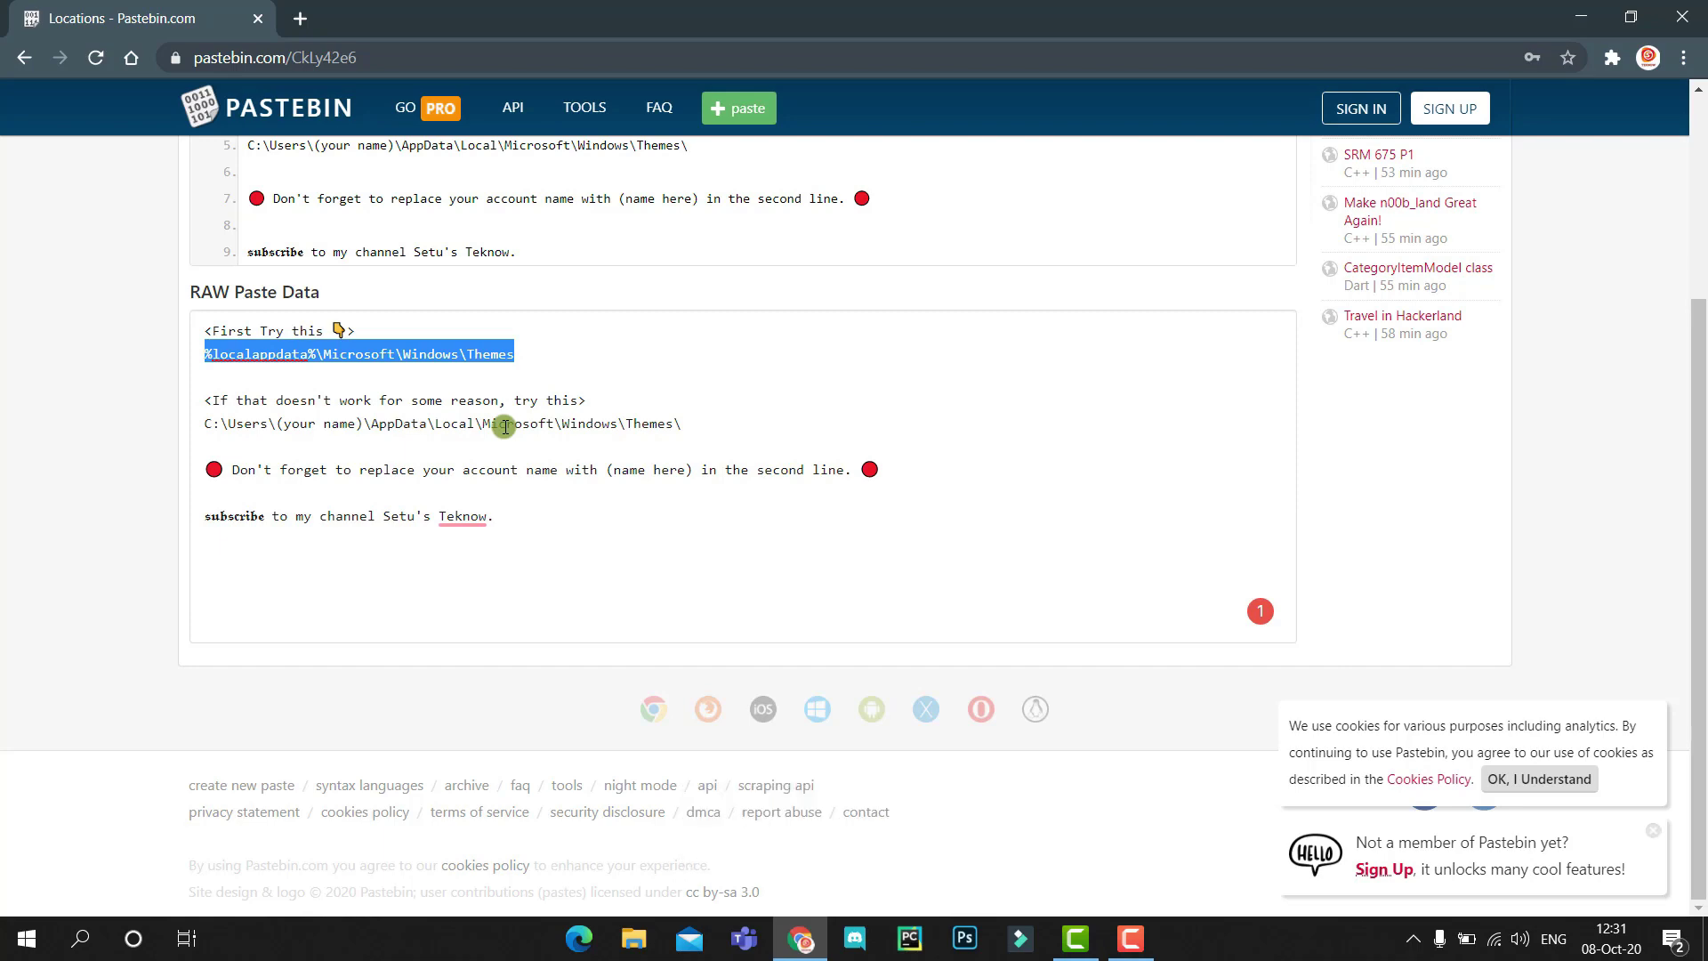
left_click(633, 938)
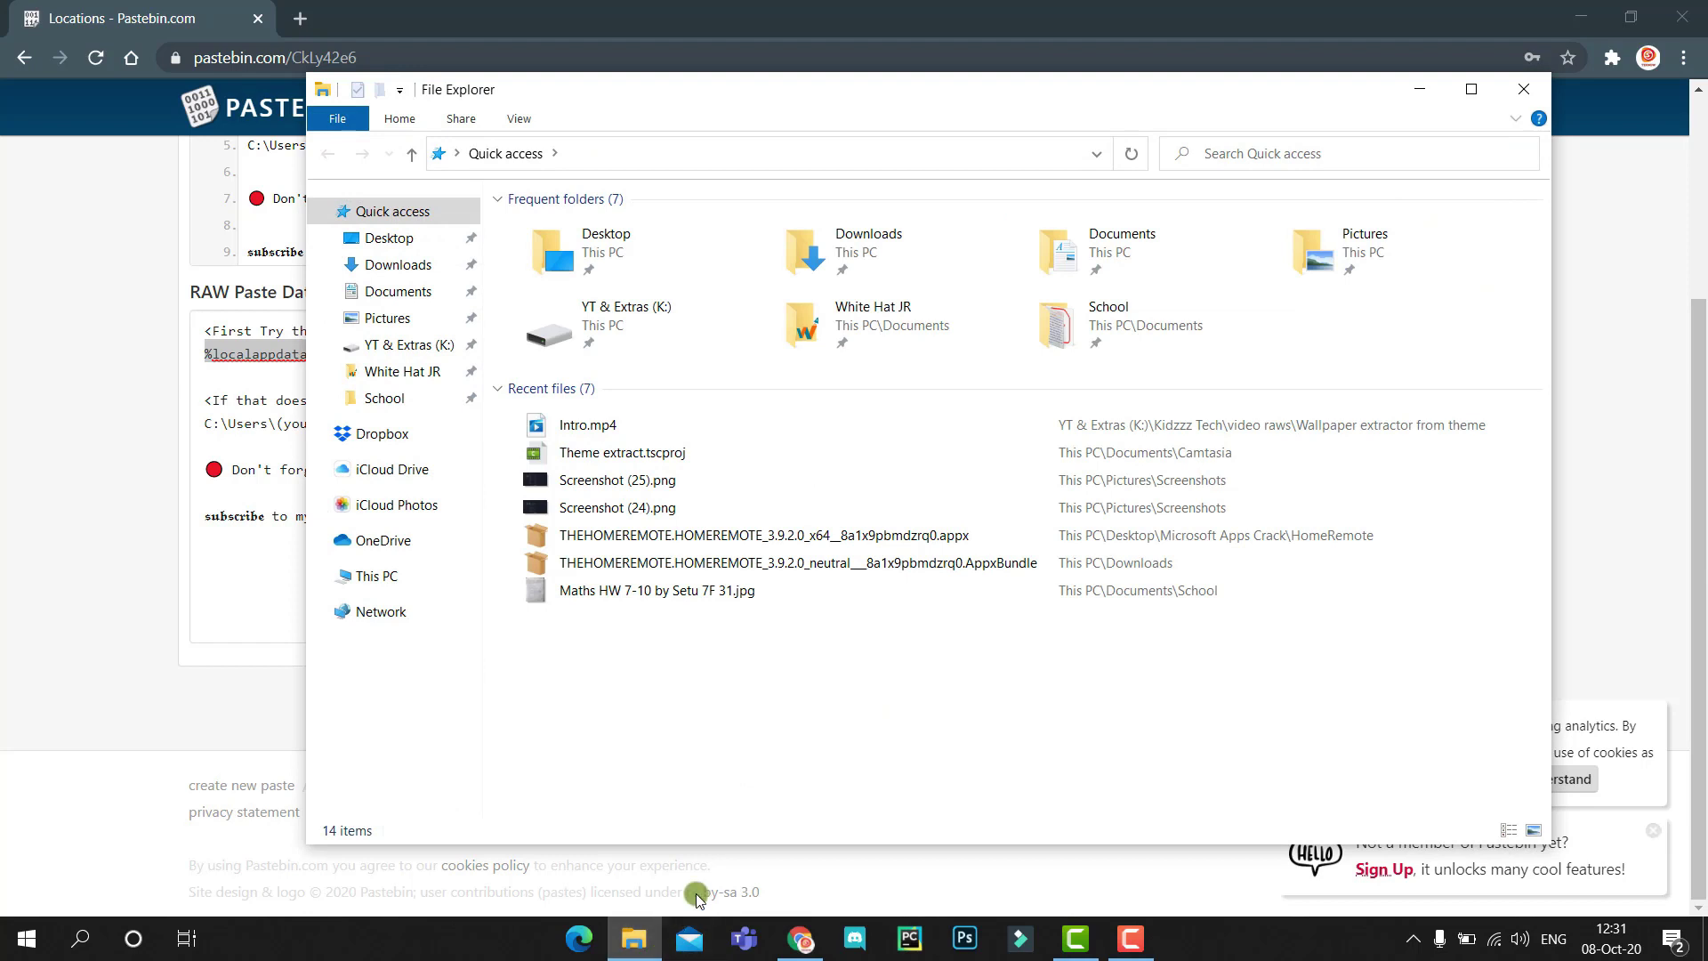
Navigate to %localappdata%\Microsoft\Windows\Themes by pasting the path into the address bar.
left_click(715, 163)
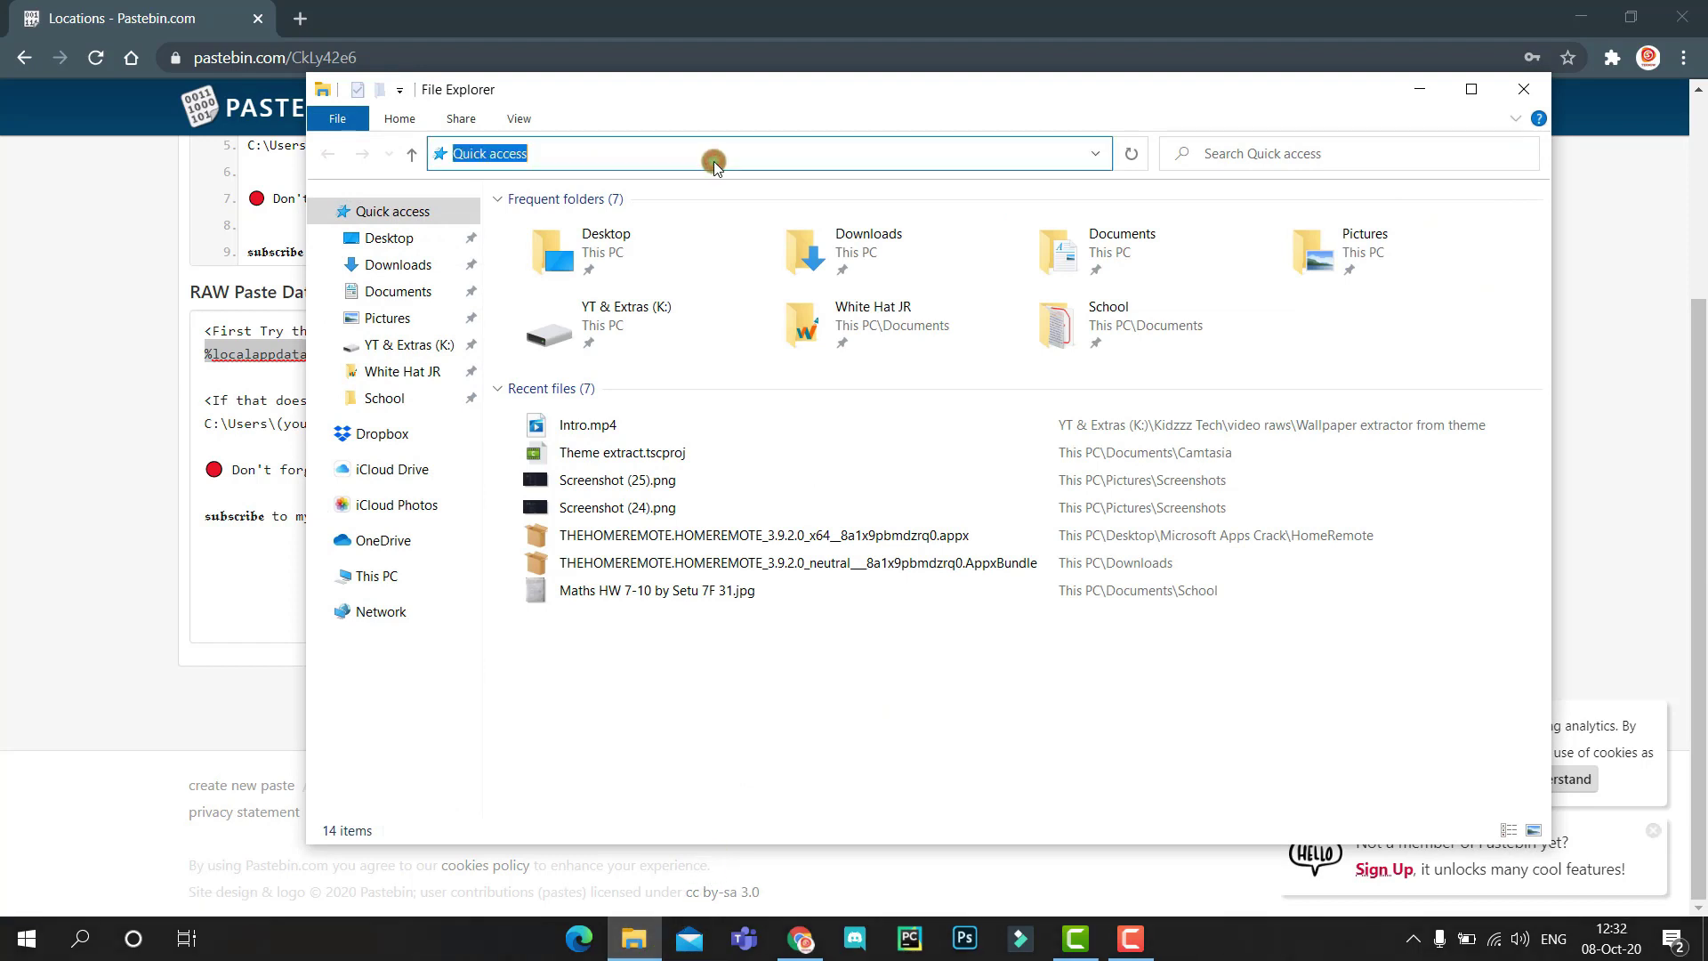
key("ctrl+v")
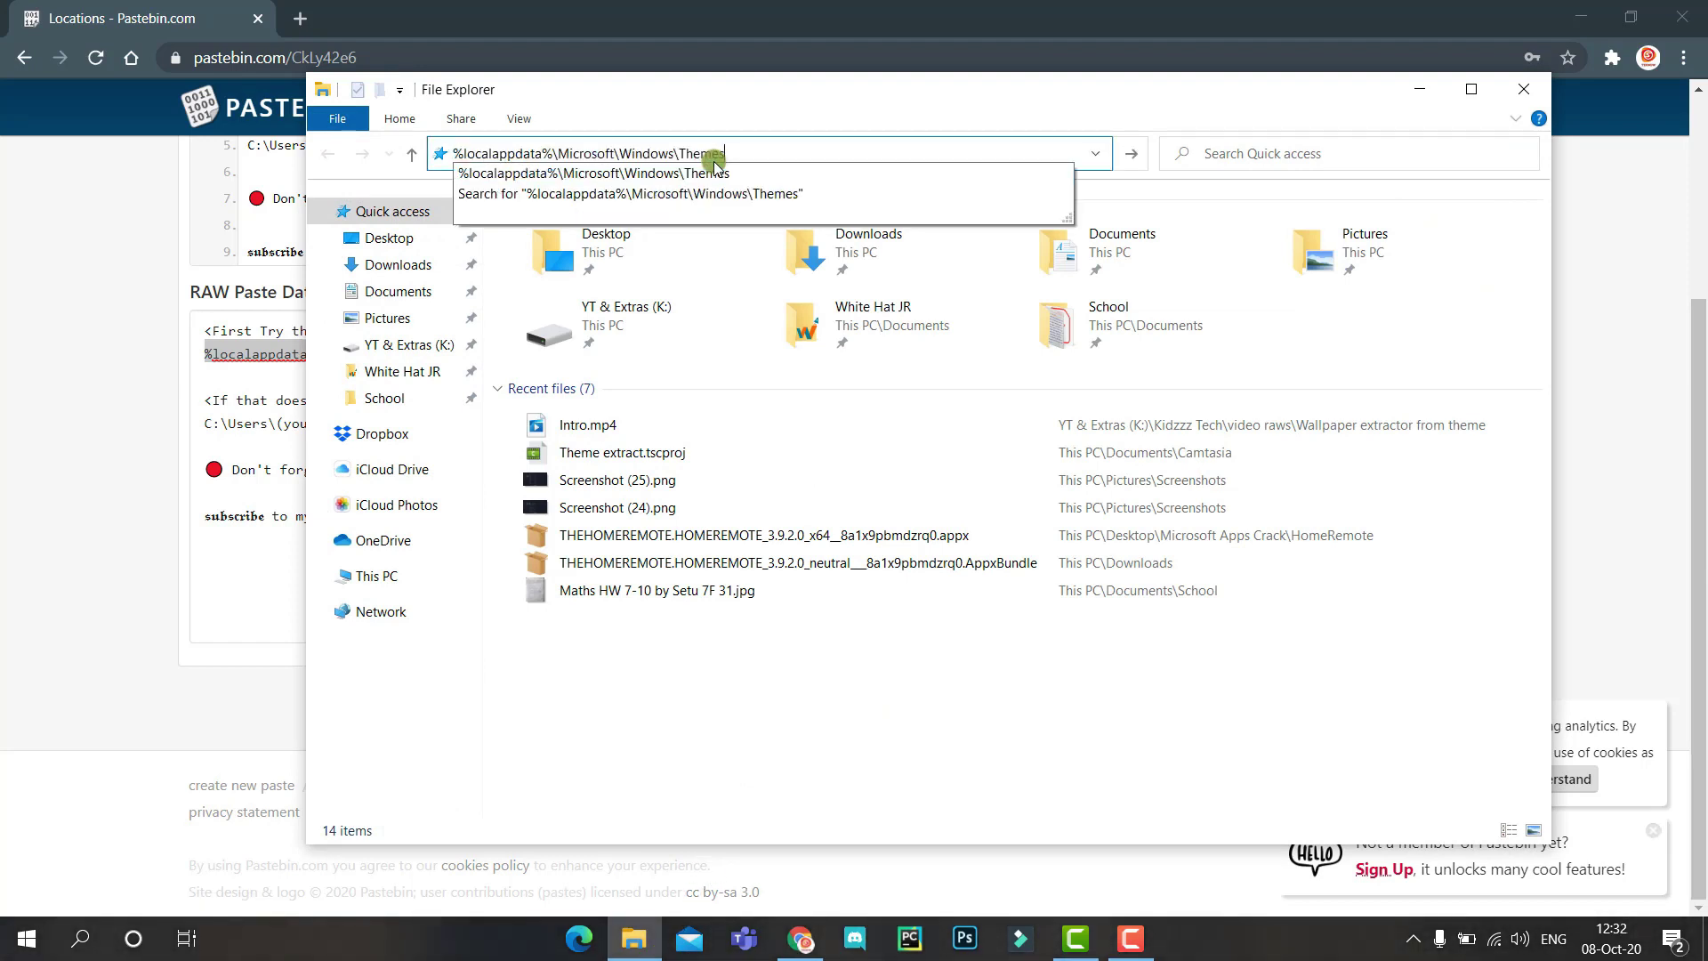
key("Return")
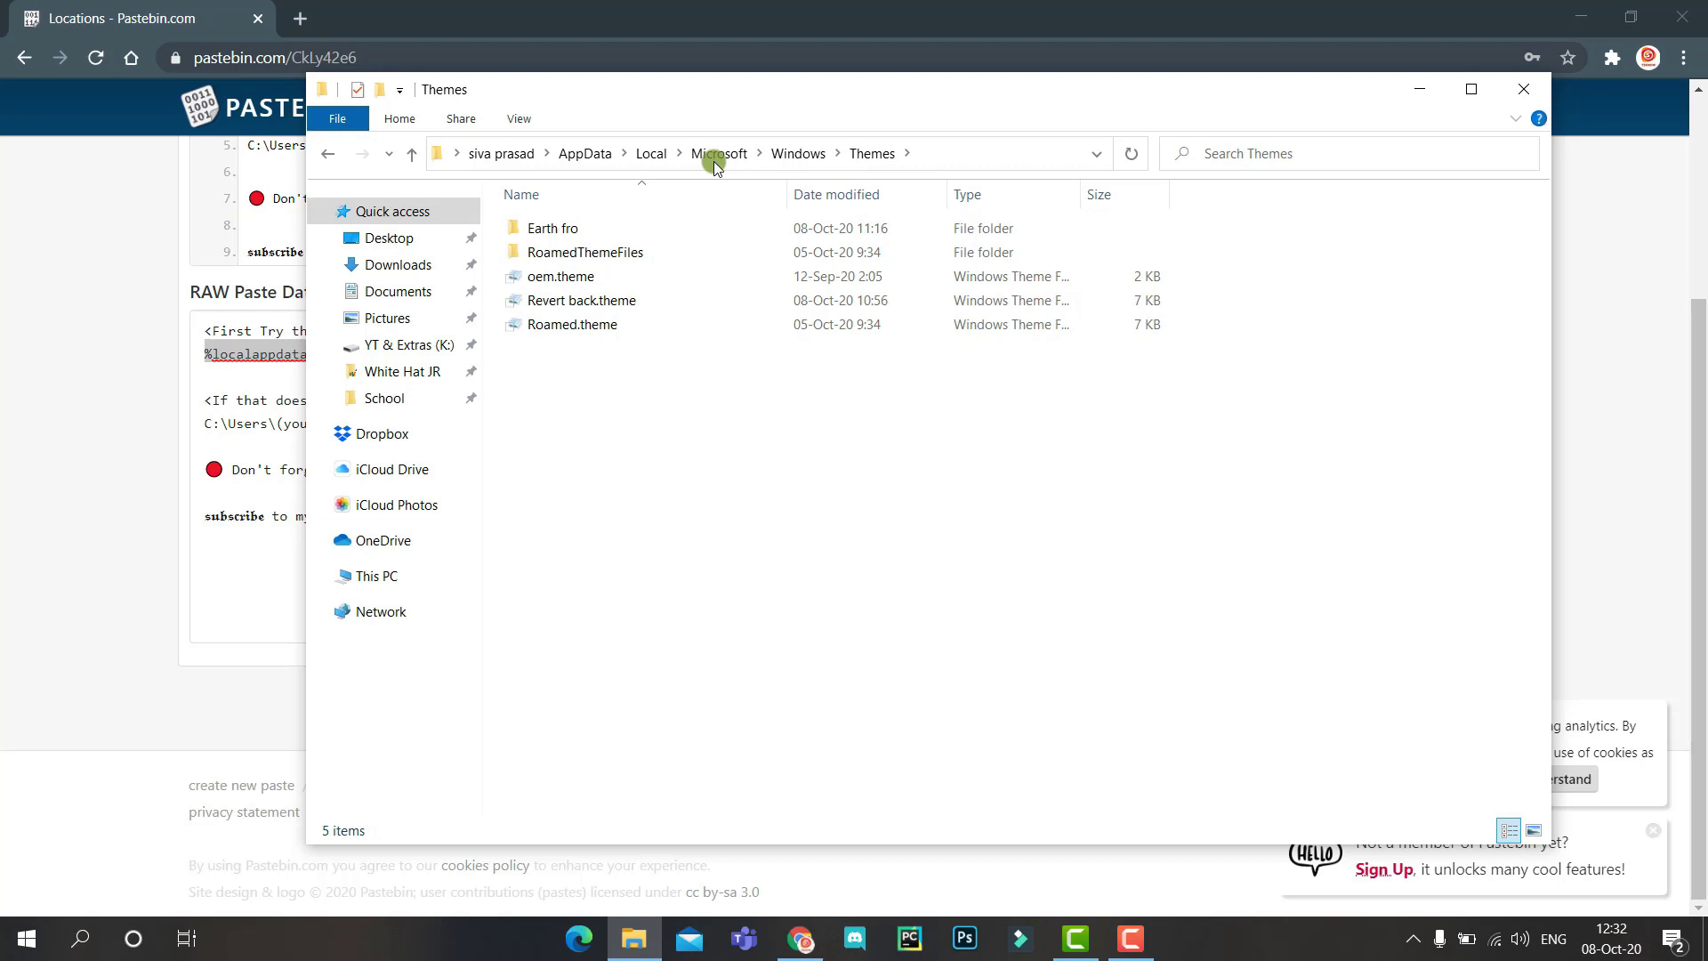
Open Settings and go to the Personalization > Themes page.
key("super")
type("settings")
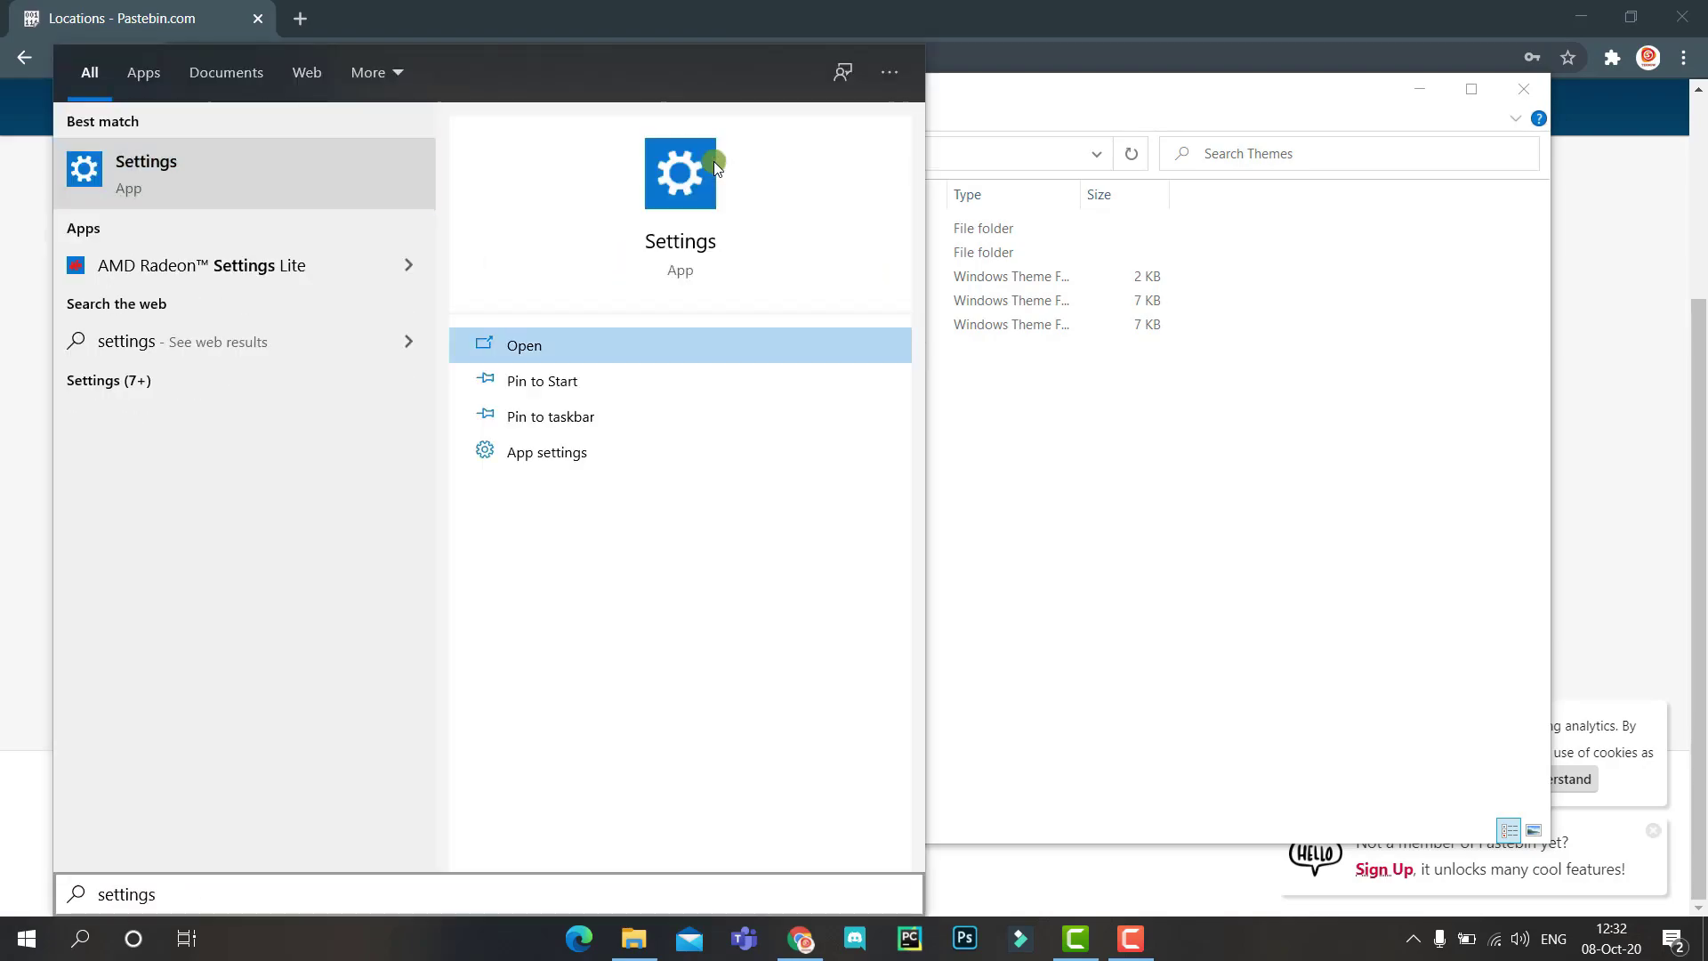
key("Return")
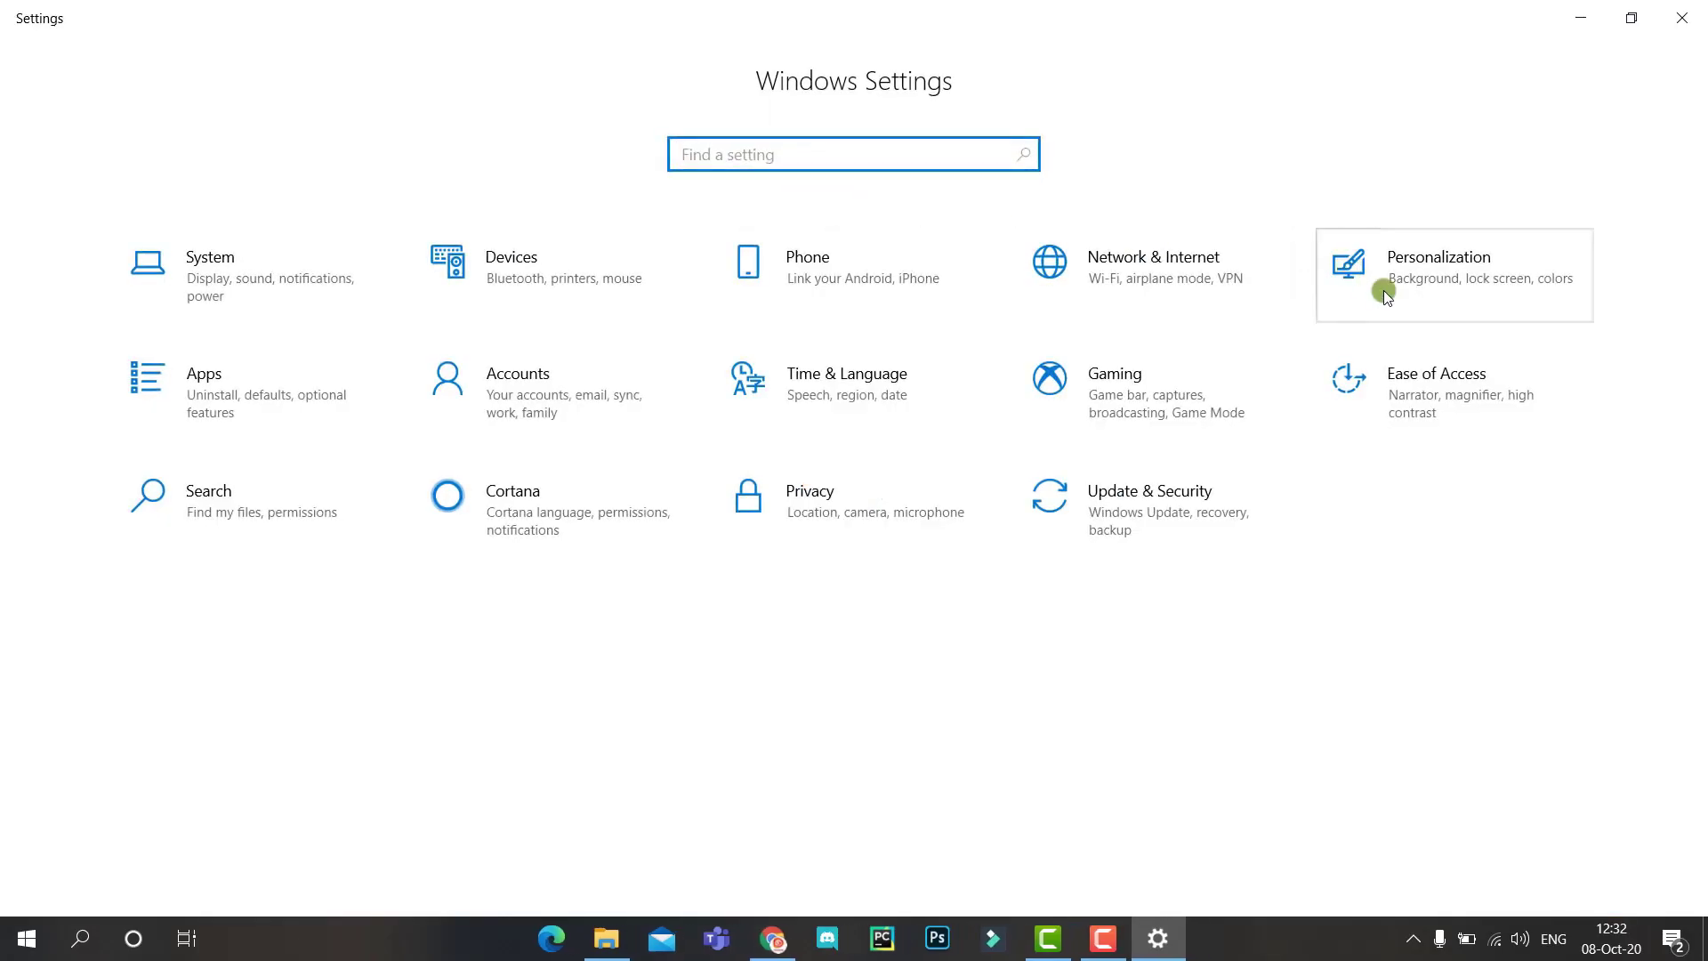
left_click(1412, 295)
left_click(141, 560)
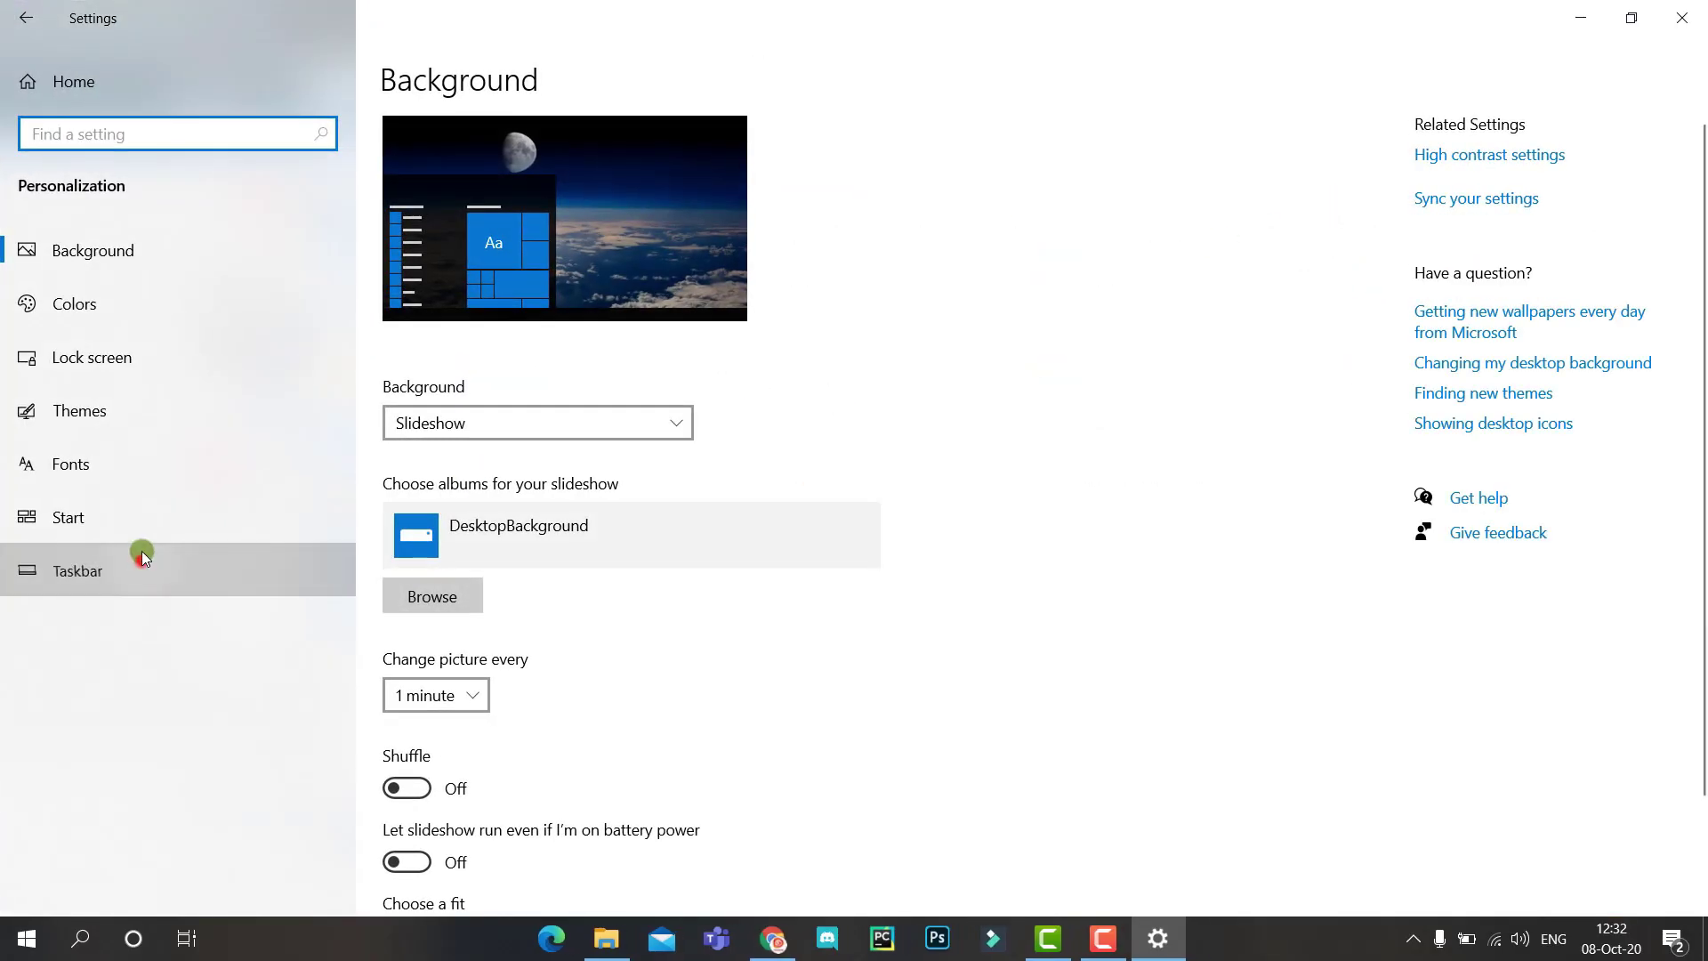
left_click(139, 418)
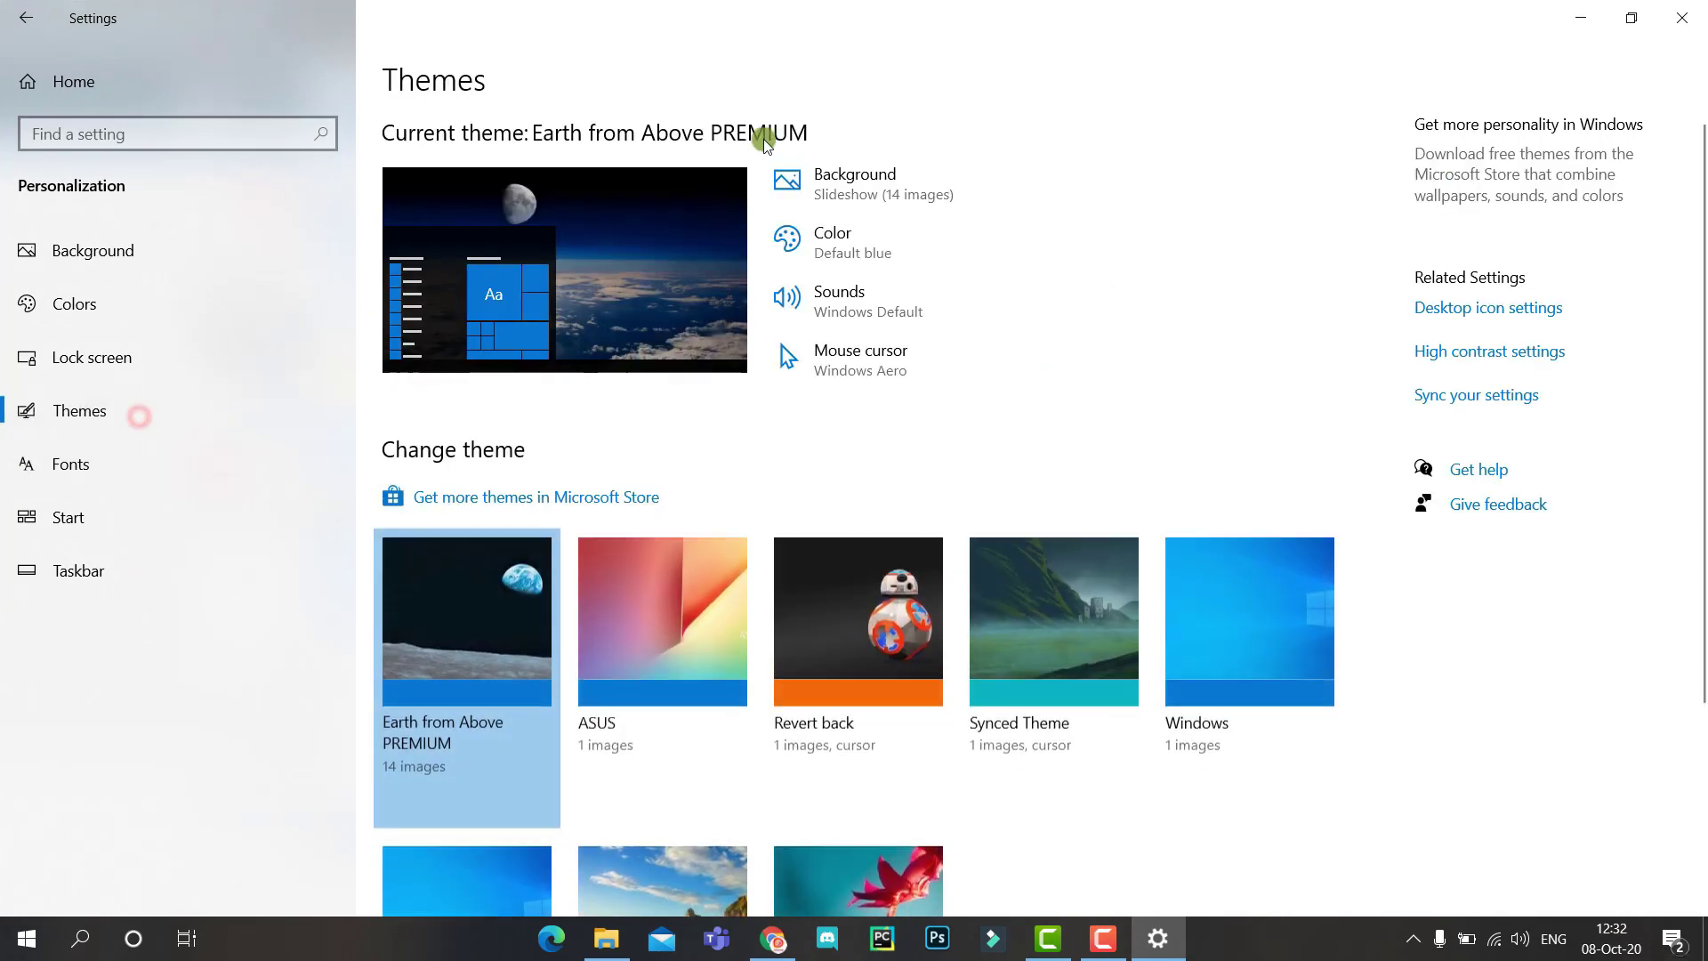
Shrink the Settings window and place the Themes folder window beside it.
left_click_drag(908, 7, 589, 51)
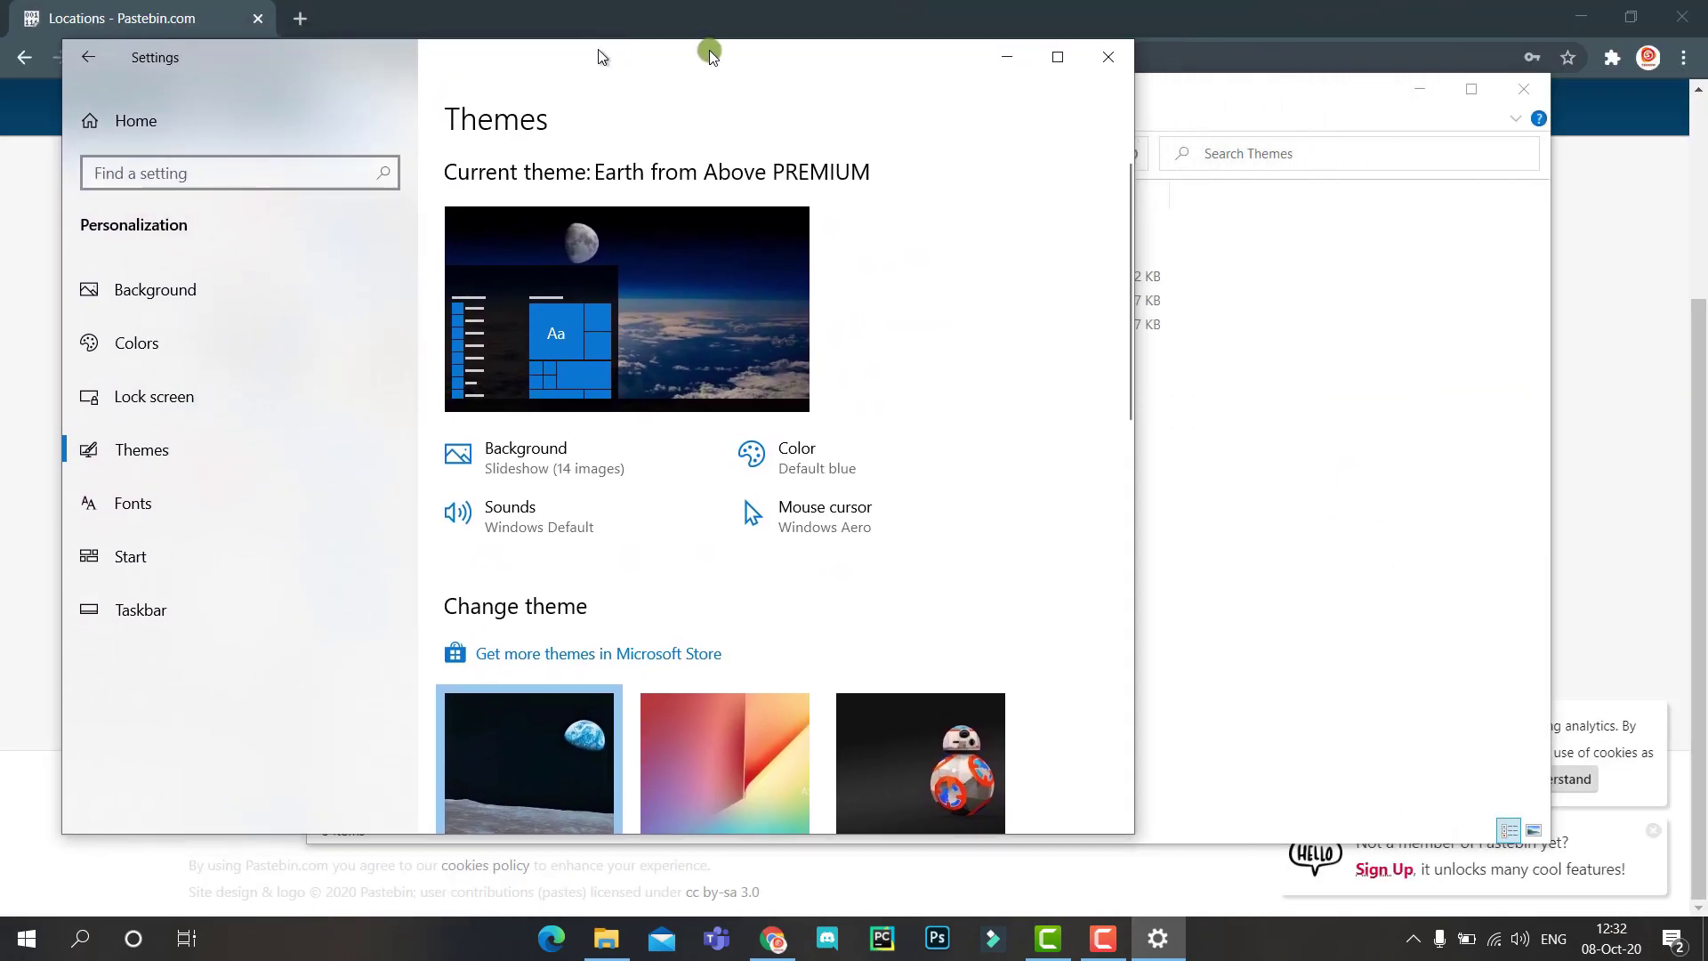
left_click_drag(1278, 89, 1651, 141)
left_click(321, 374)
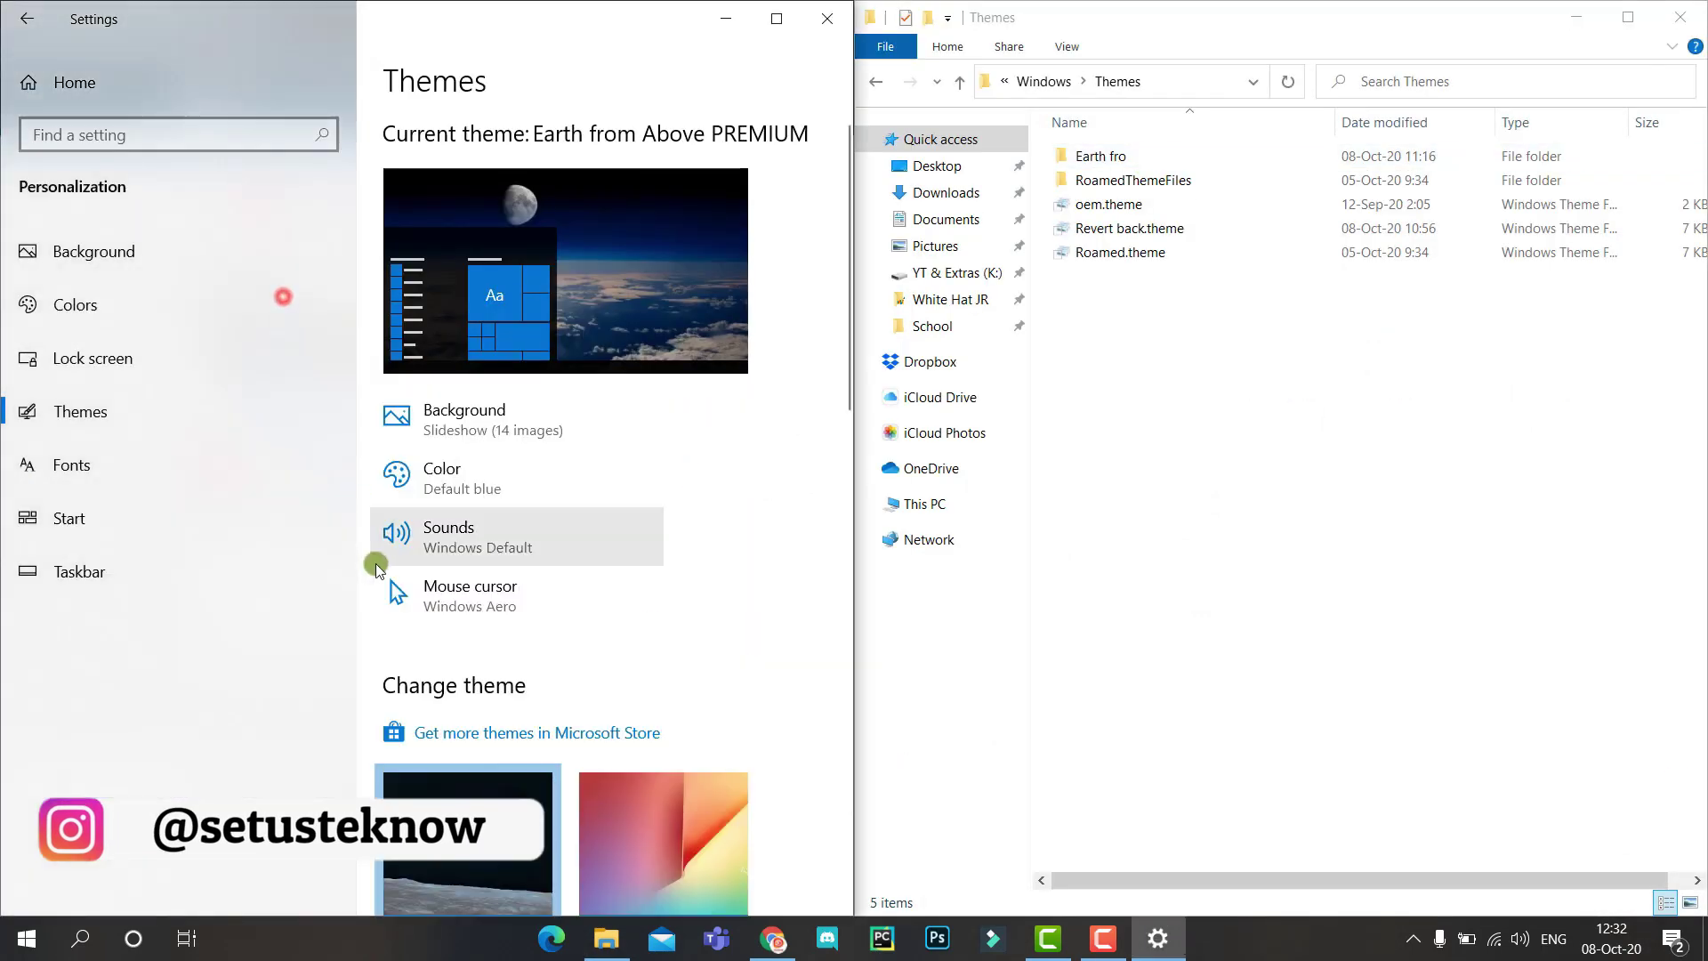
scroll(810, 530, "down", 3)
scroll(809, 531, "down", 3)
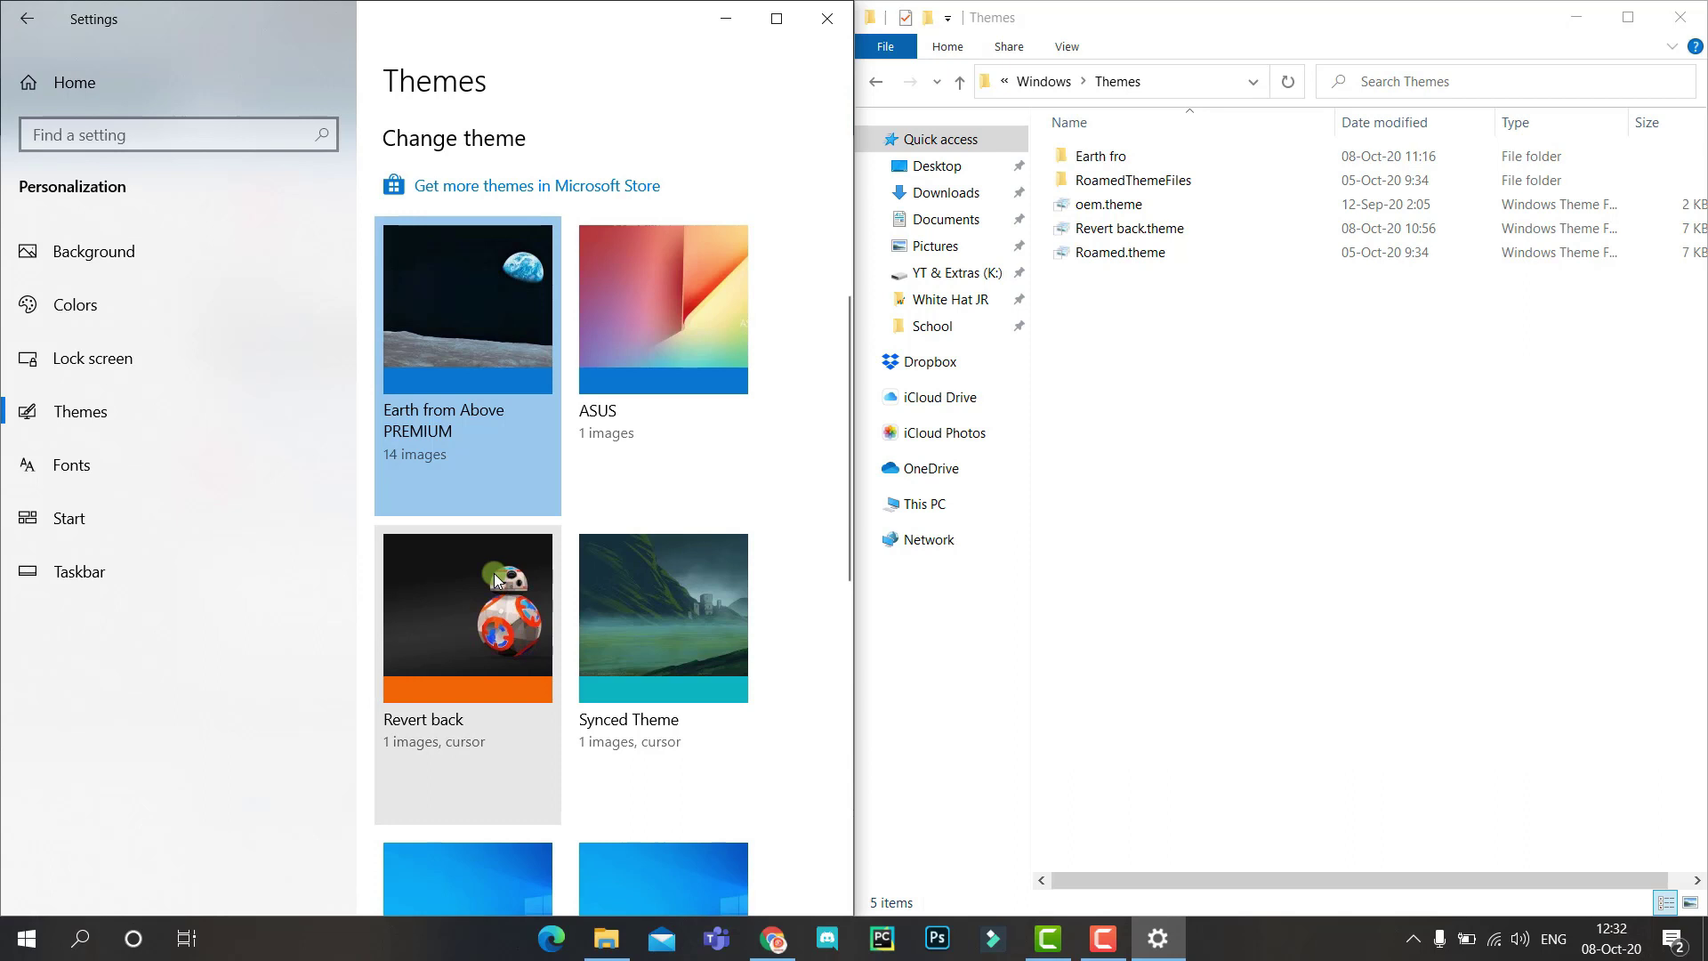
left_click(1207, 450)
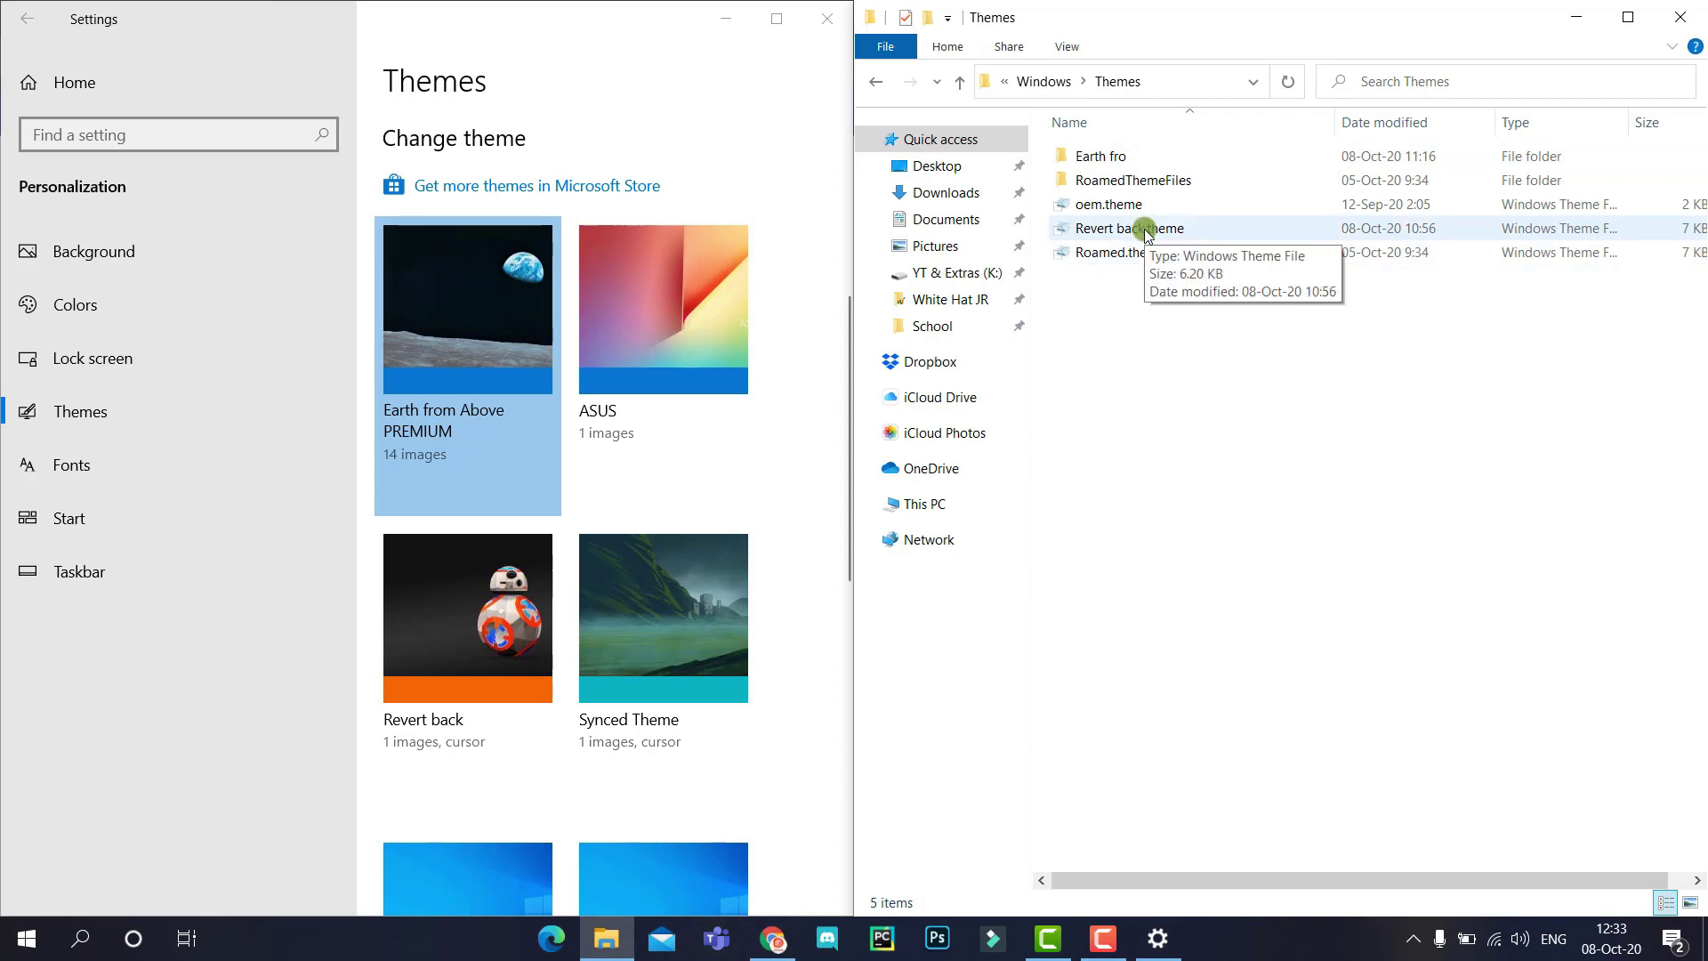
Open Earth fro > DesktopBackground and preview the theme's wallpaper images.
double_click(1124, 161)
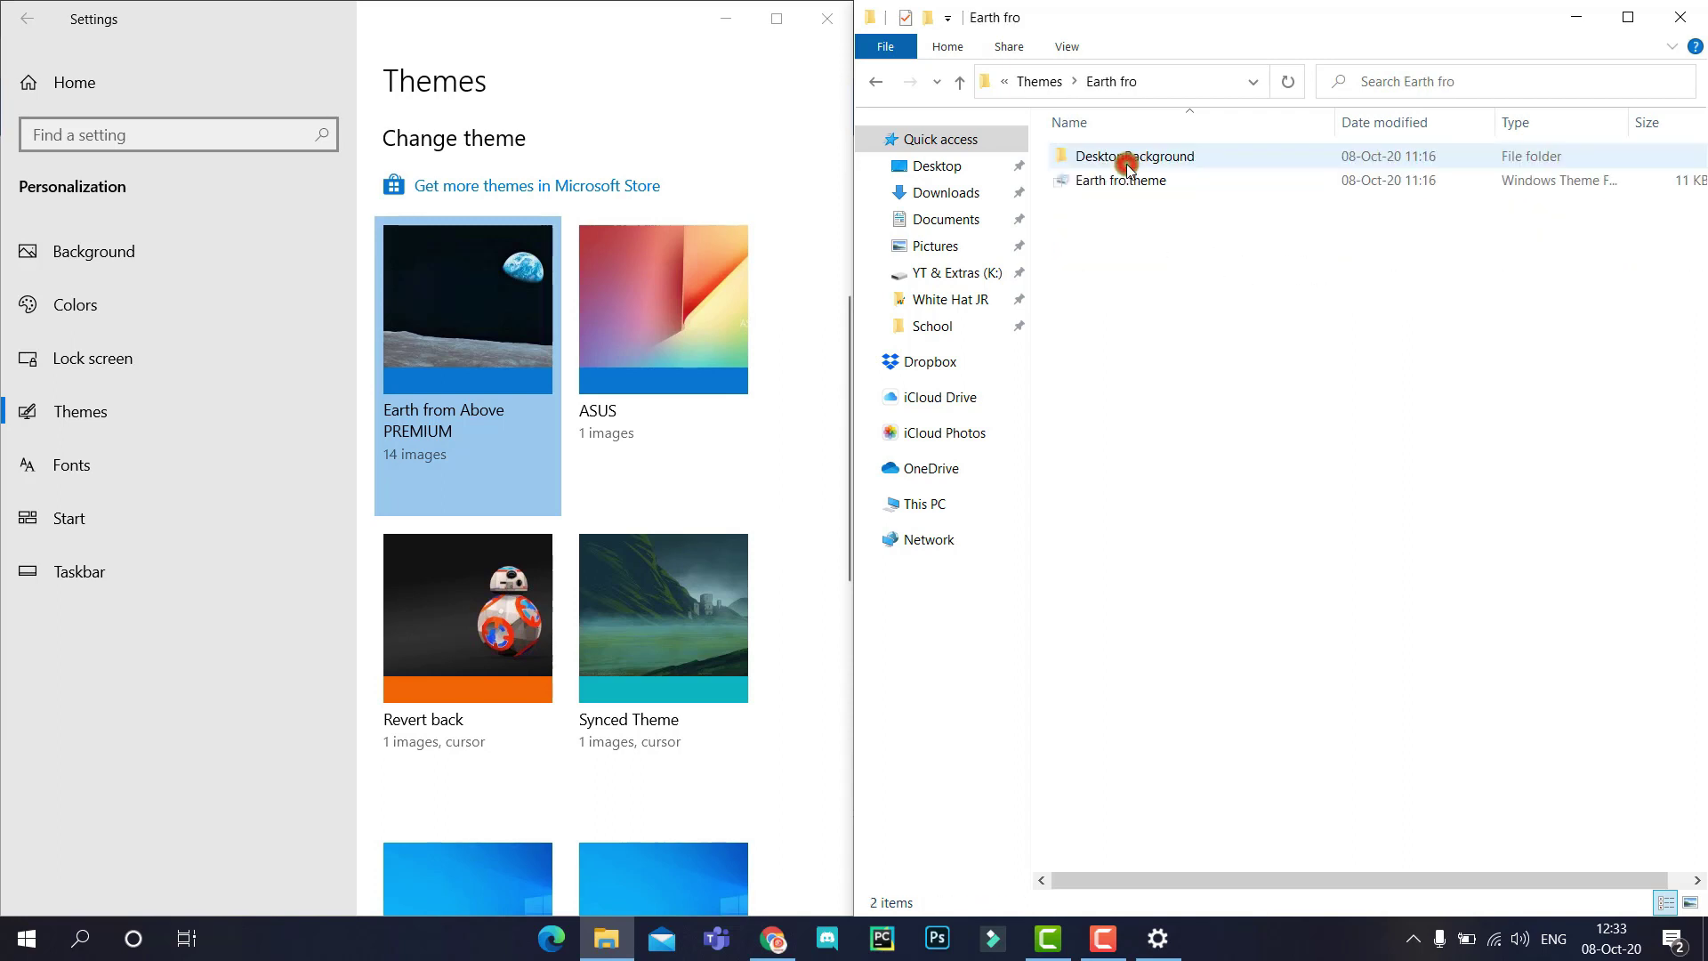
left_click(1217, 158)
double_click(1217, 158)
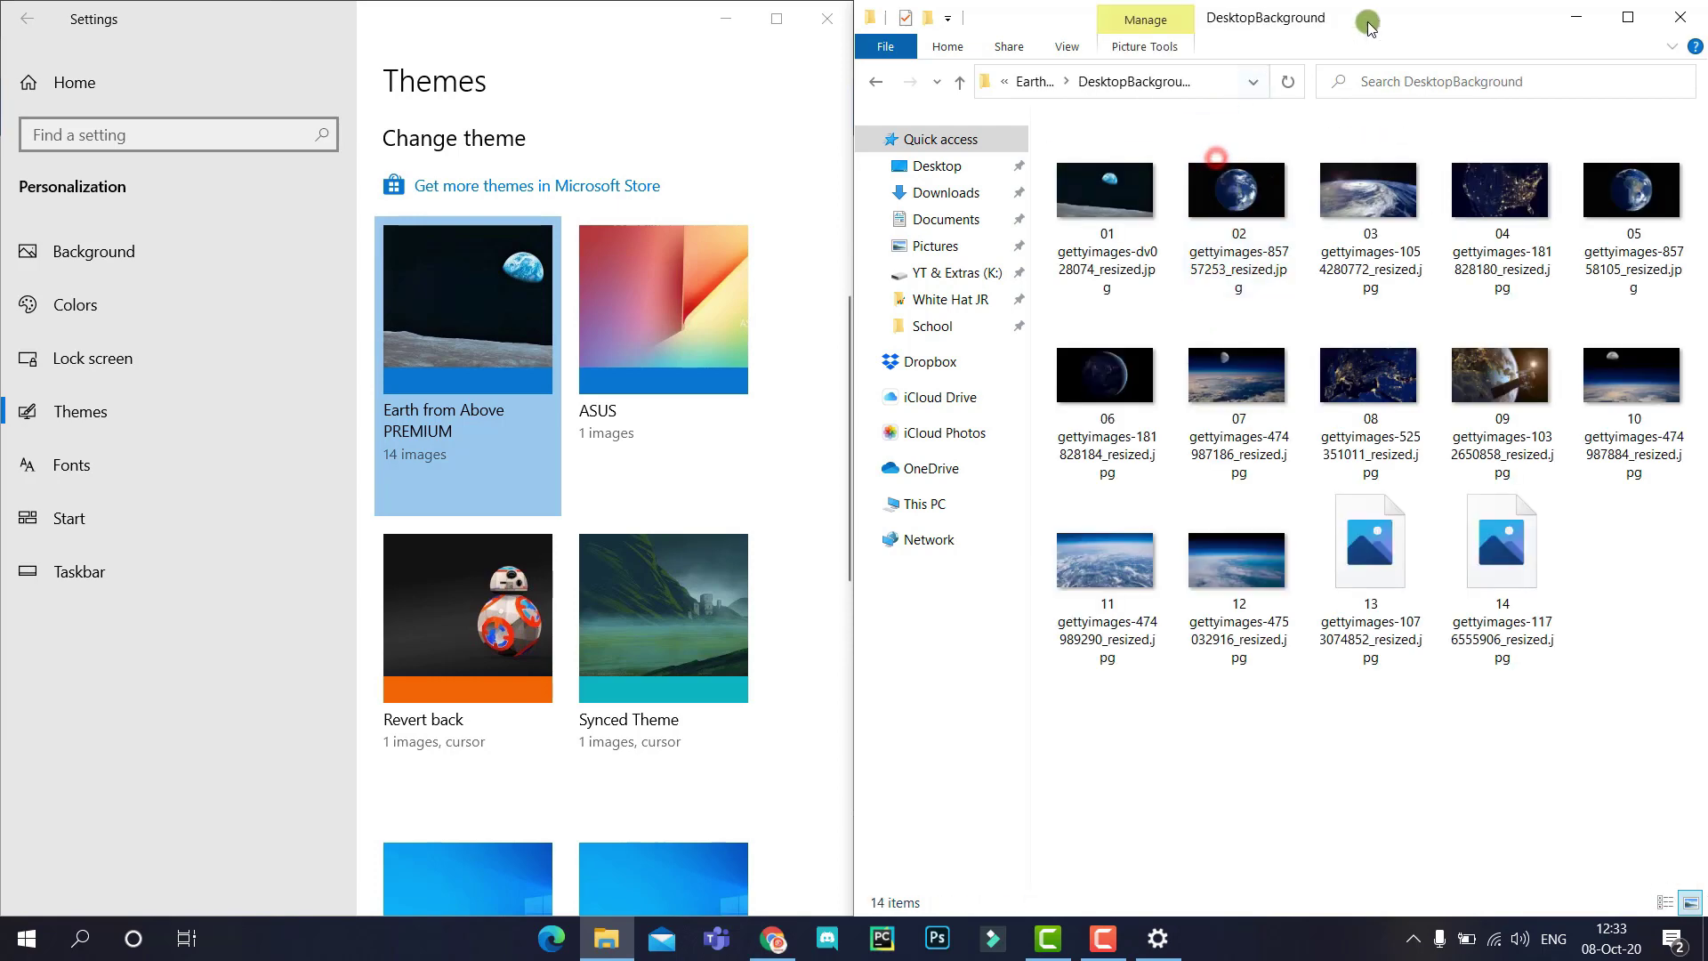
left_click_drag(1192, 18, 1163, 89)
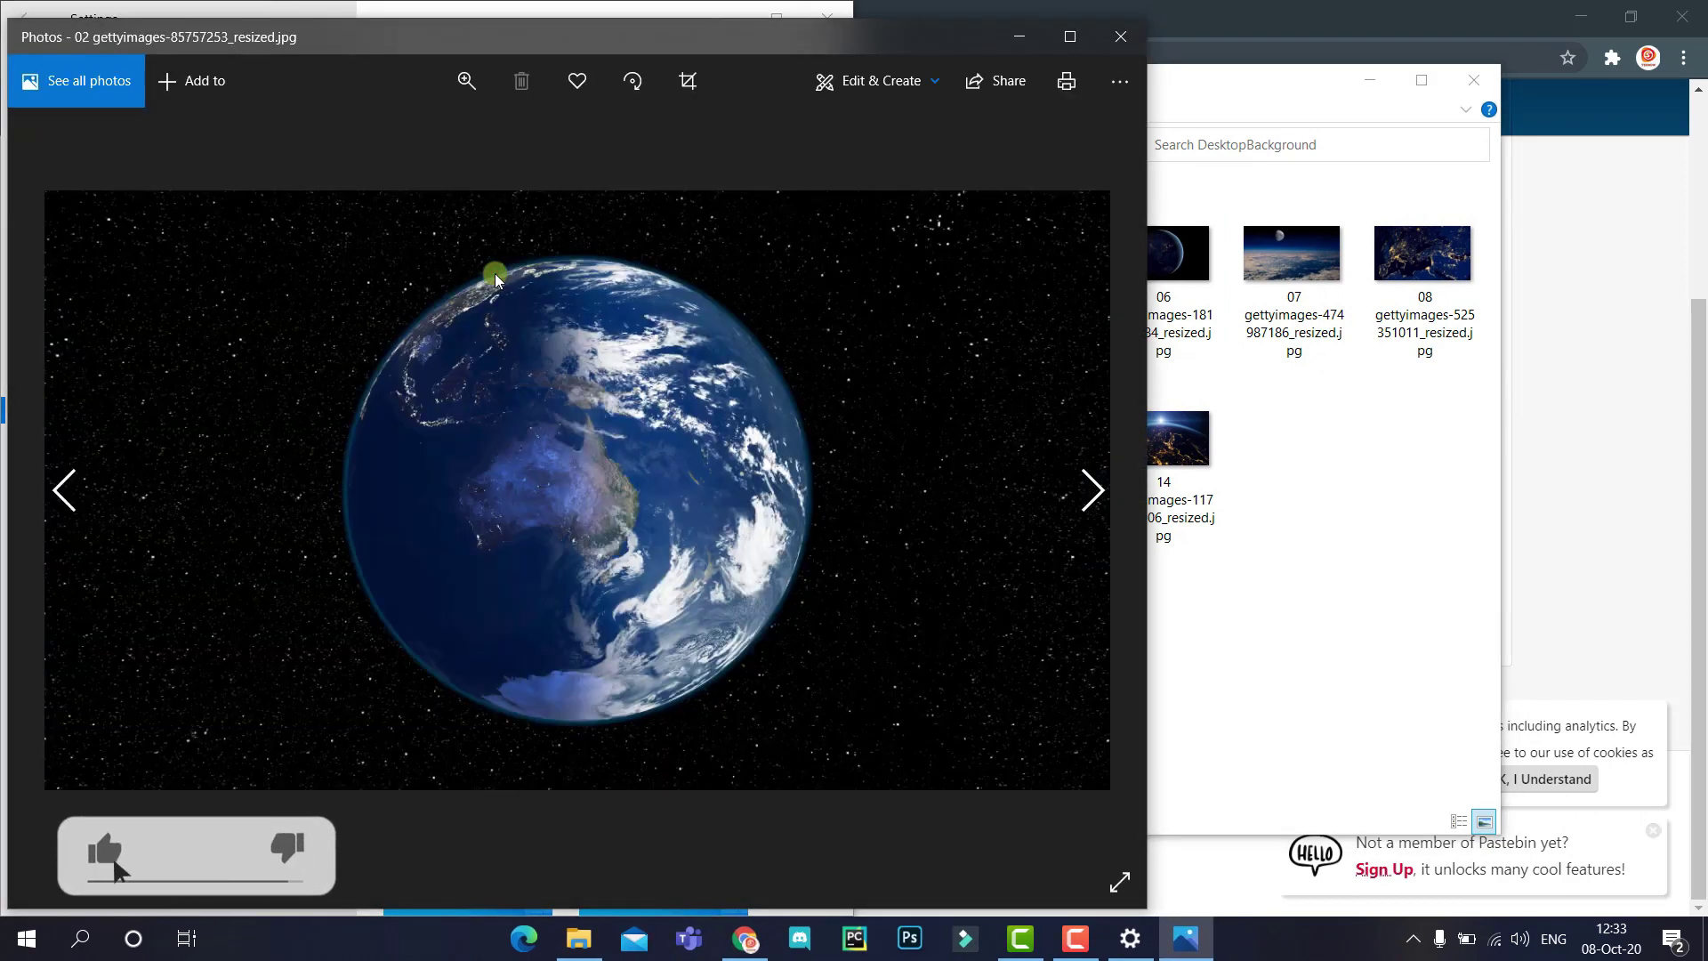
key("Right")
key("Right")
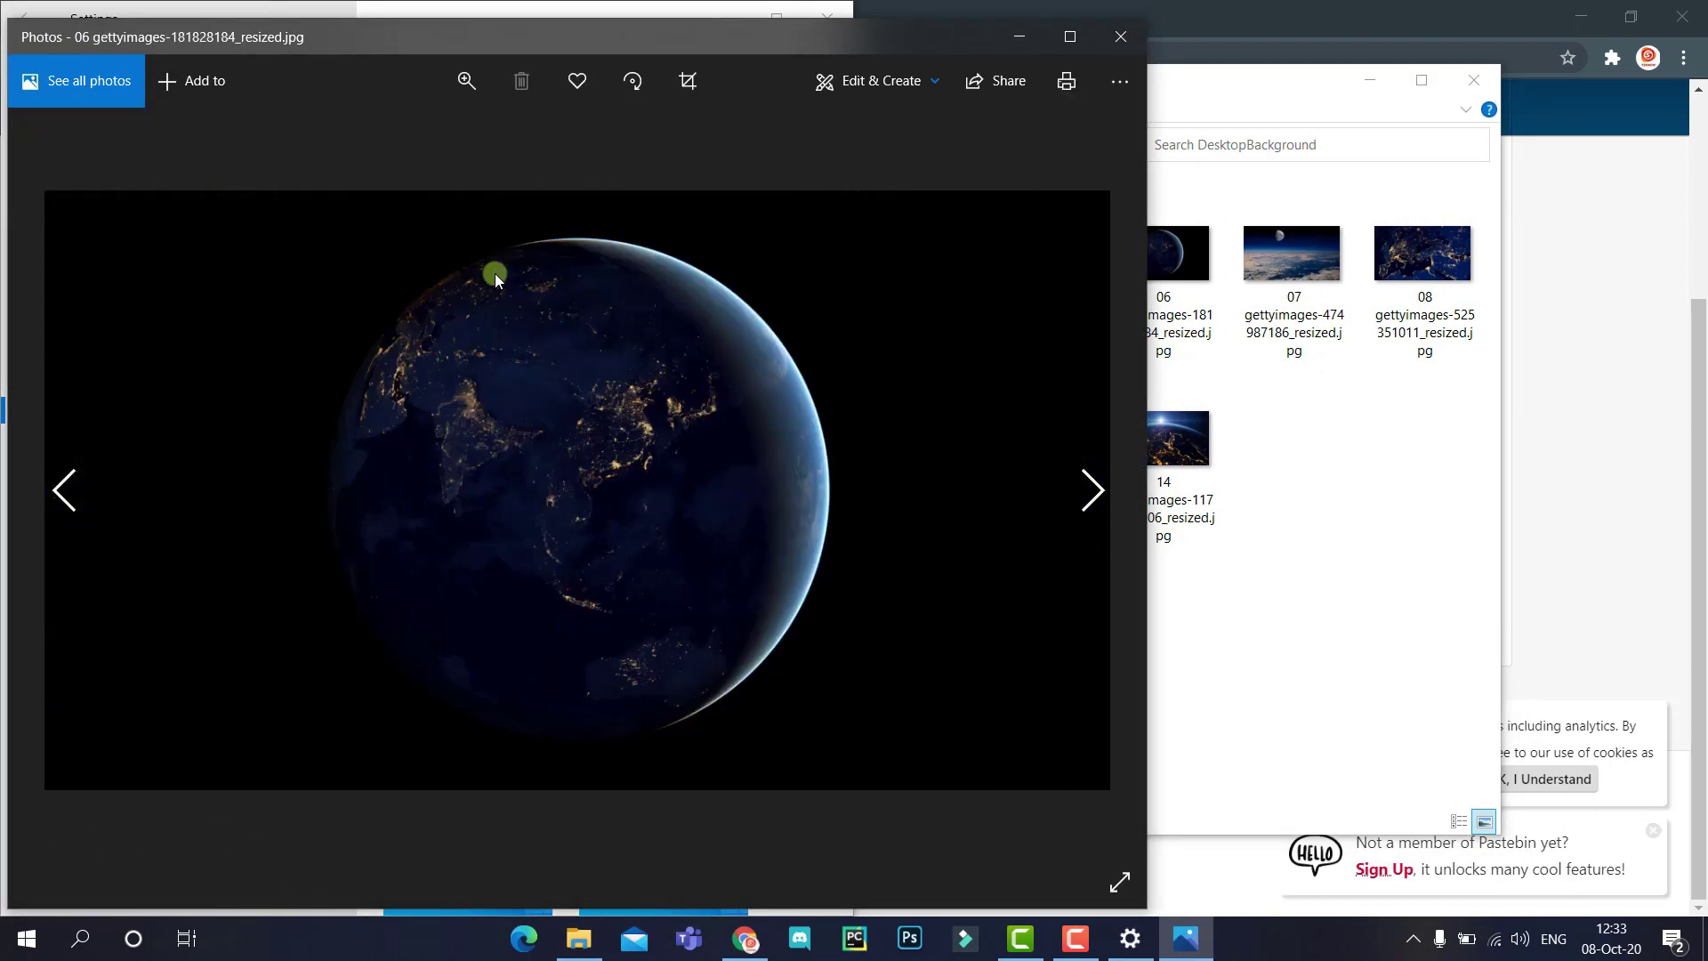
key("Escape")
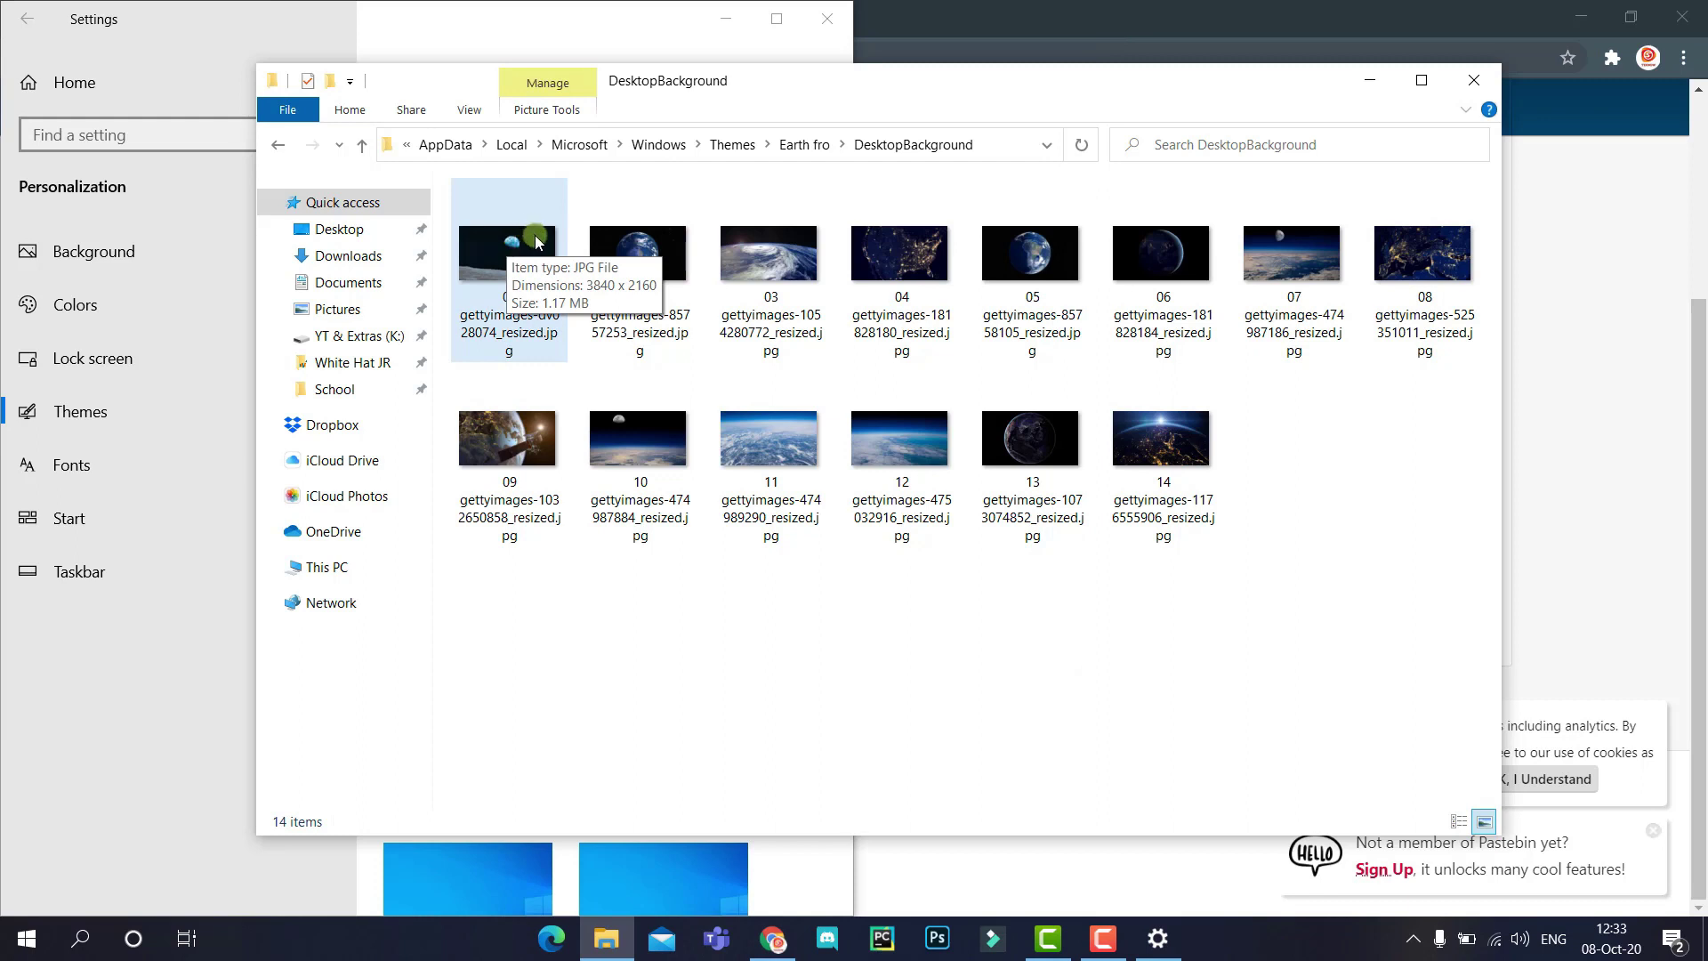
Select wallpapers 02 and 08 and copy them.
left_click(549, 287)
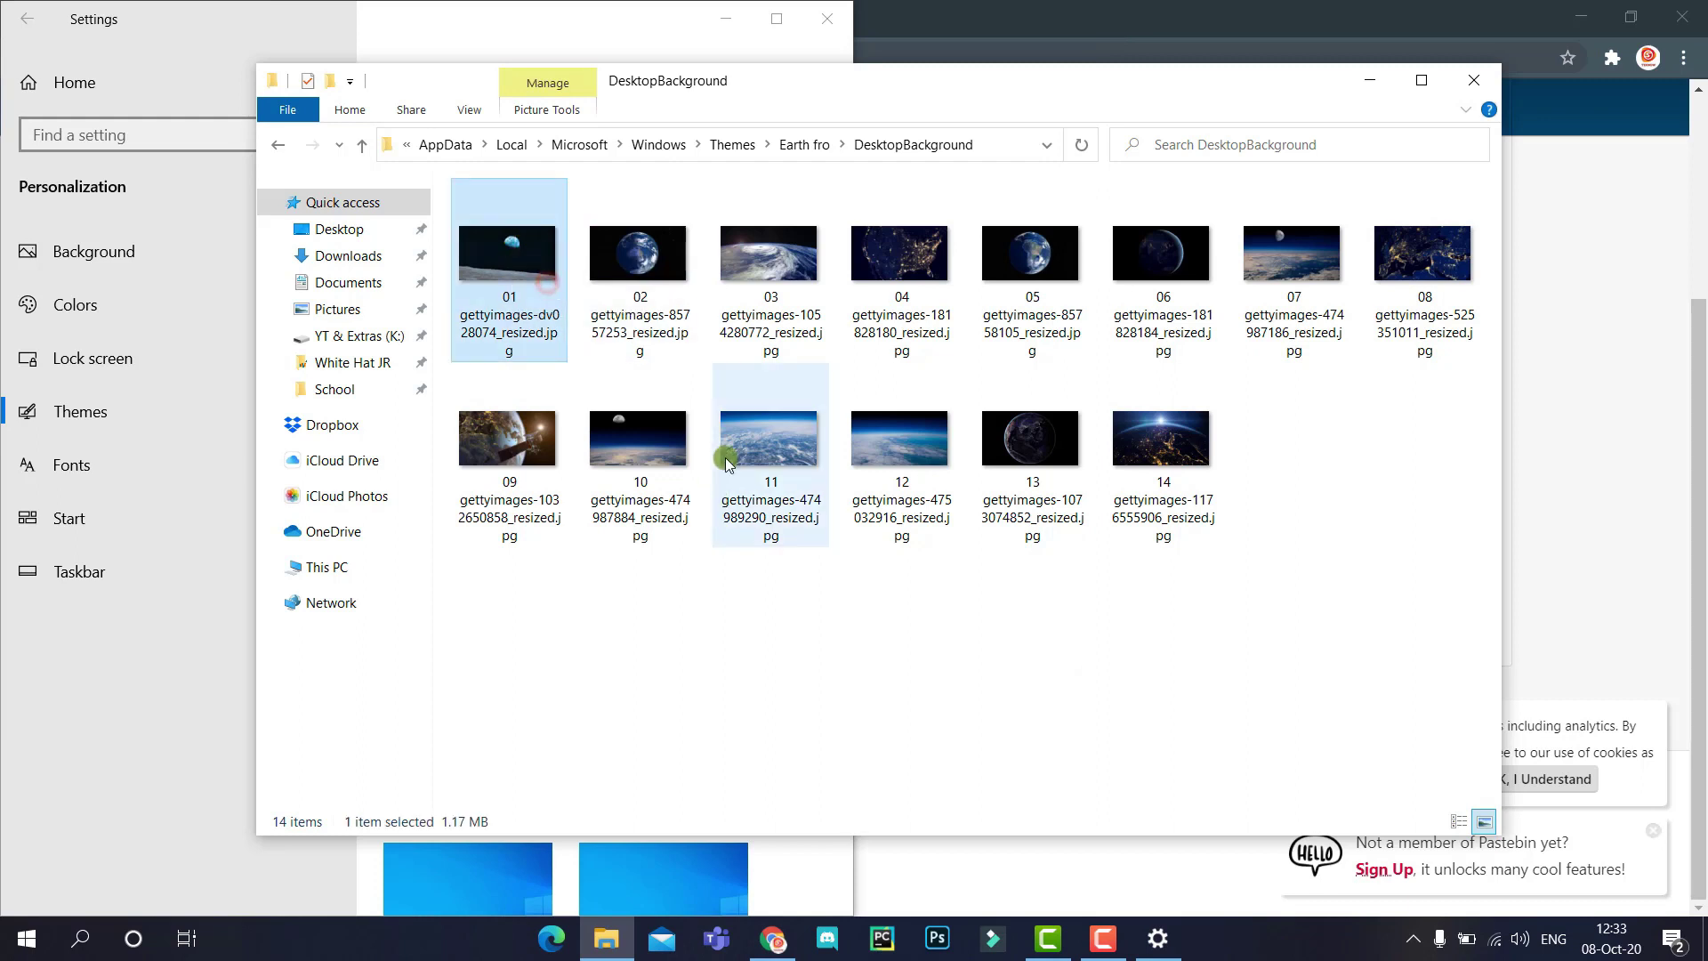
left_click(642, 255)
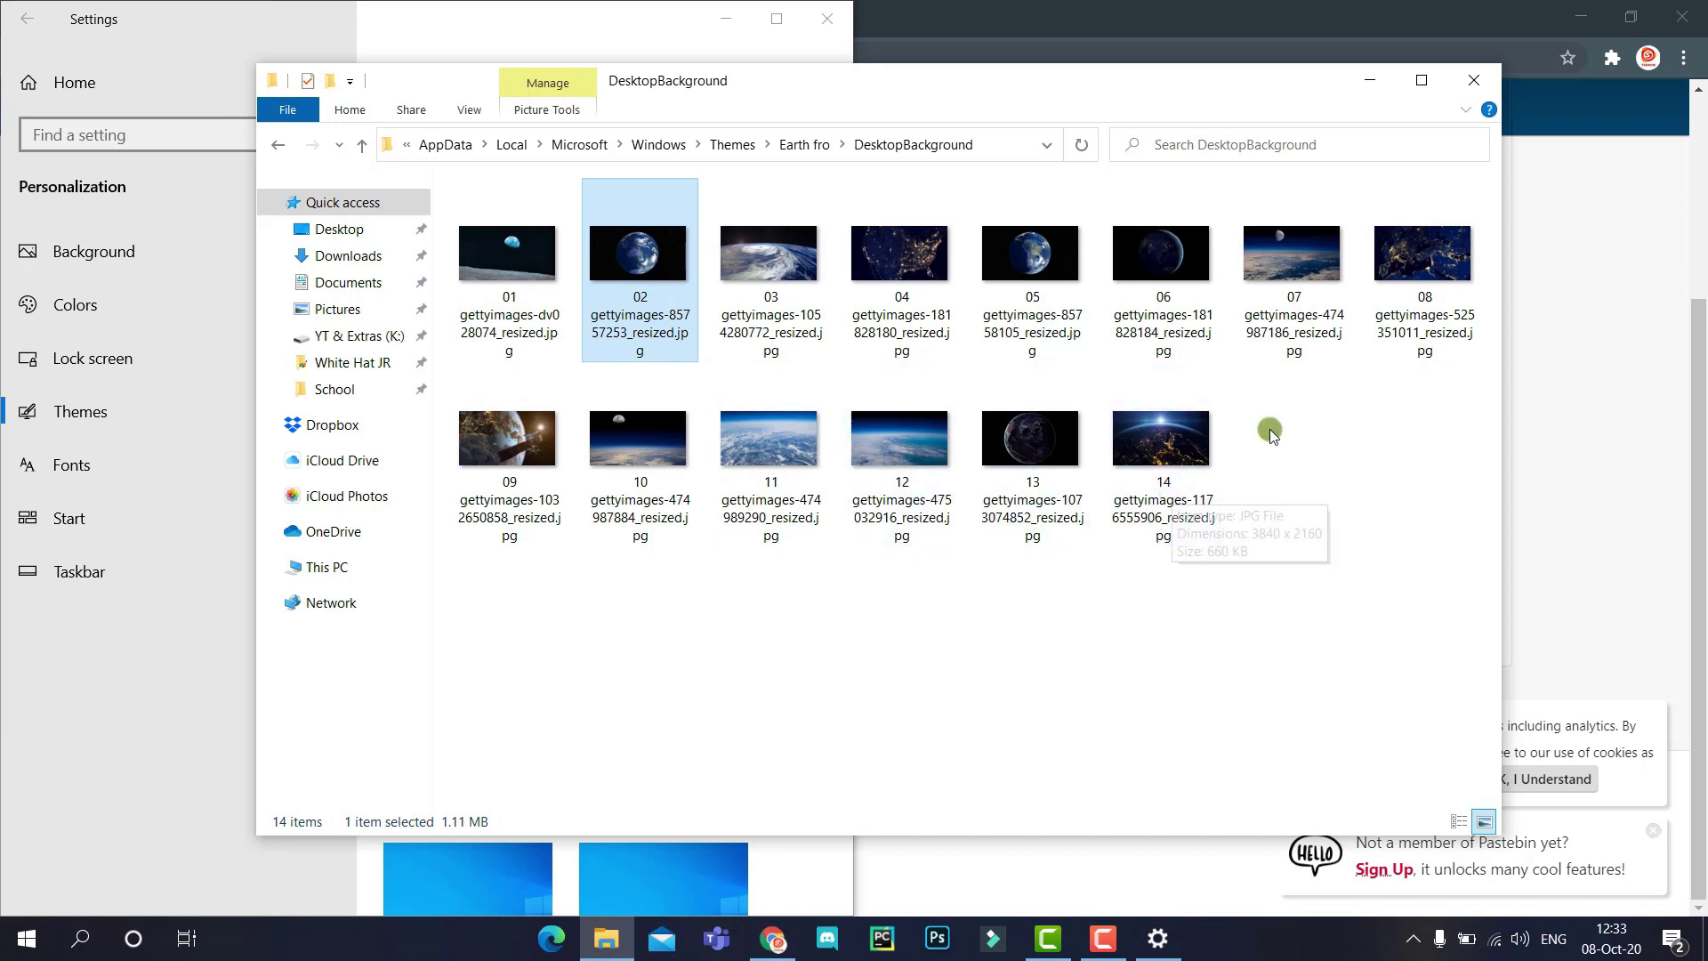
left_click(1456, 267, "ctrl")
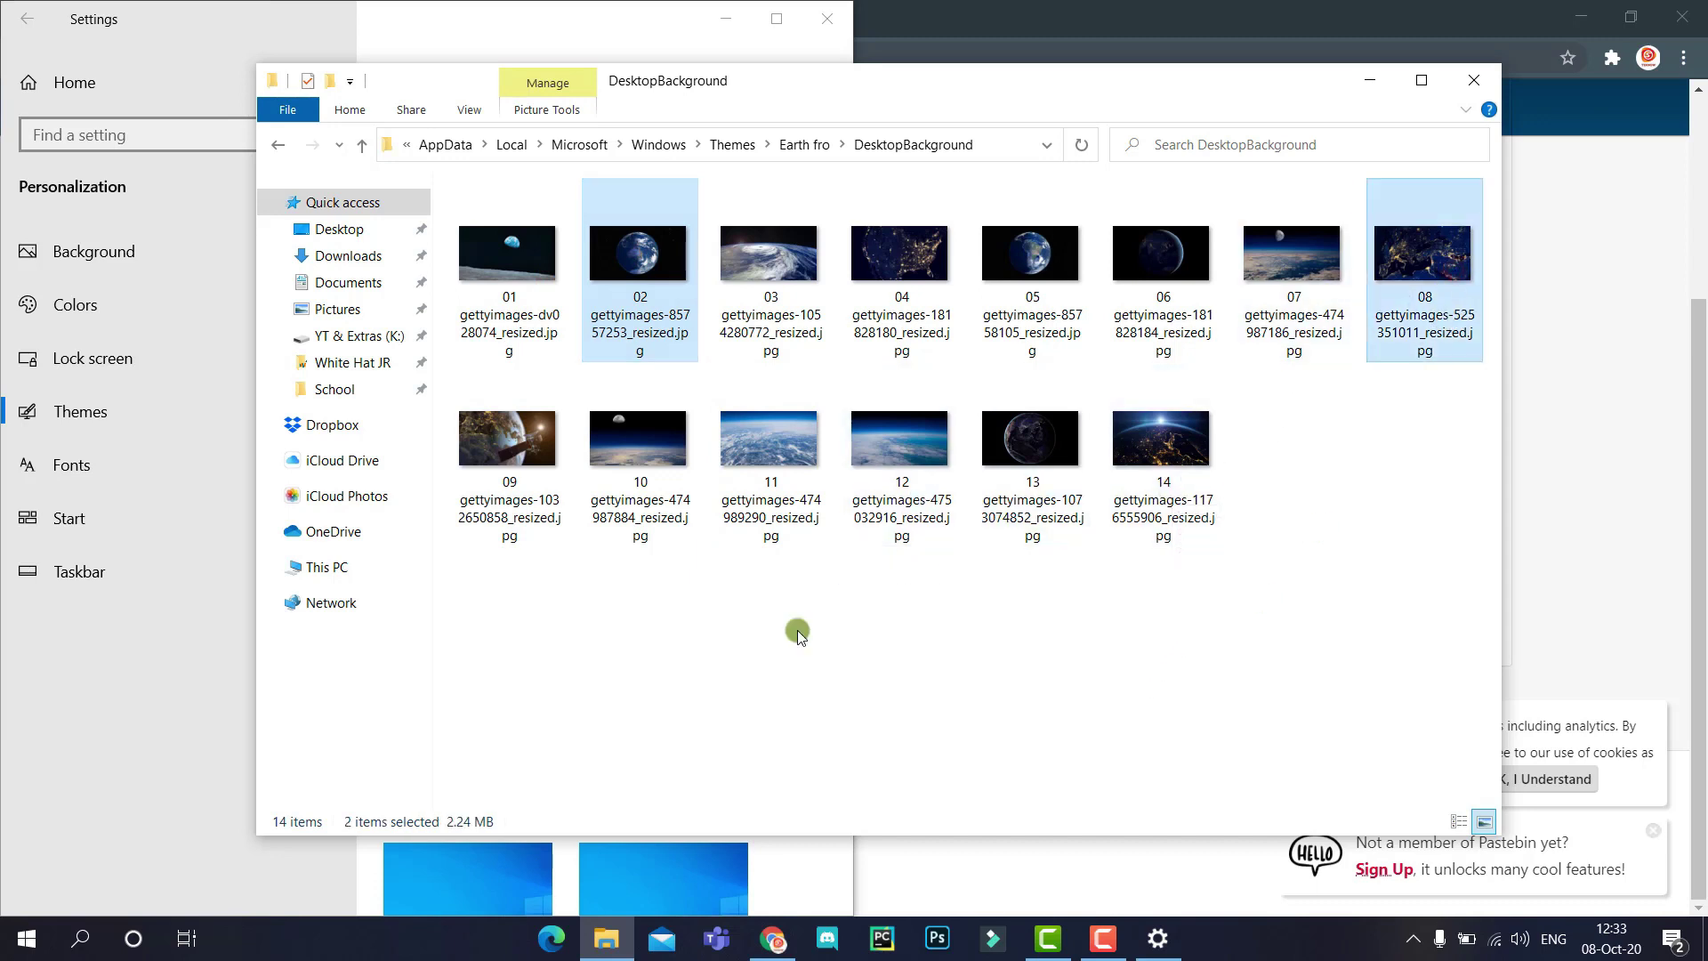
left_click(350, 313)
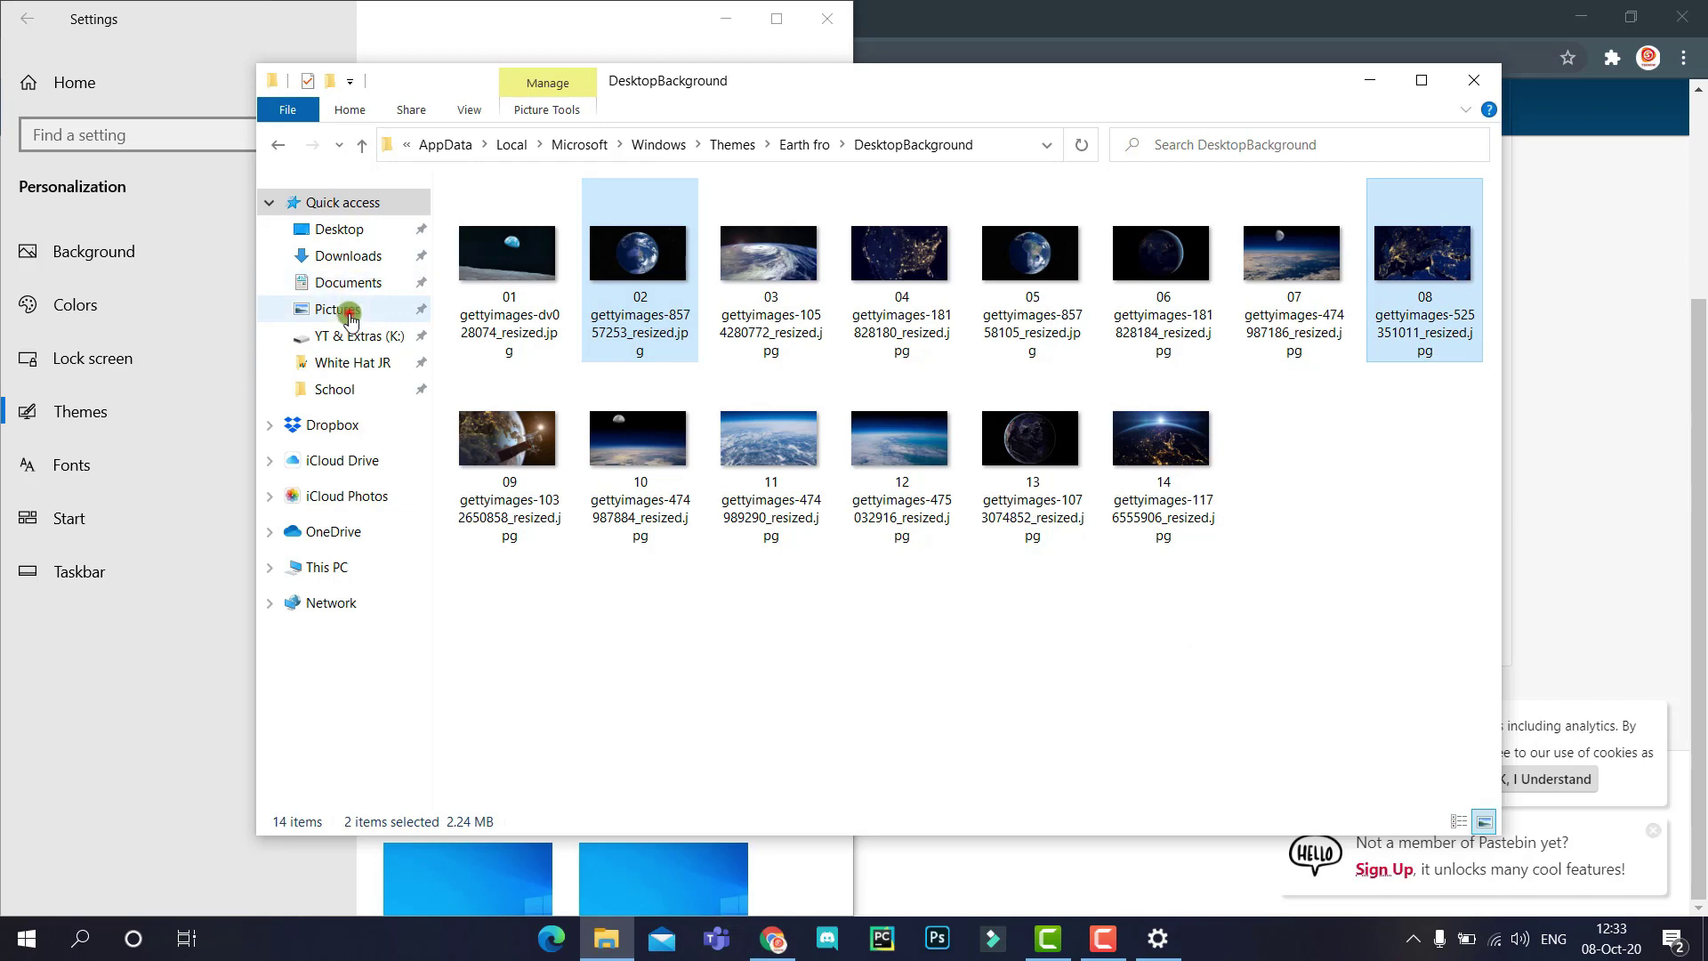
Create a new folder named Wallpapers on the desktop and open it.
key("super+d")
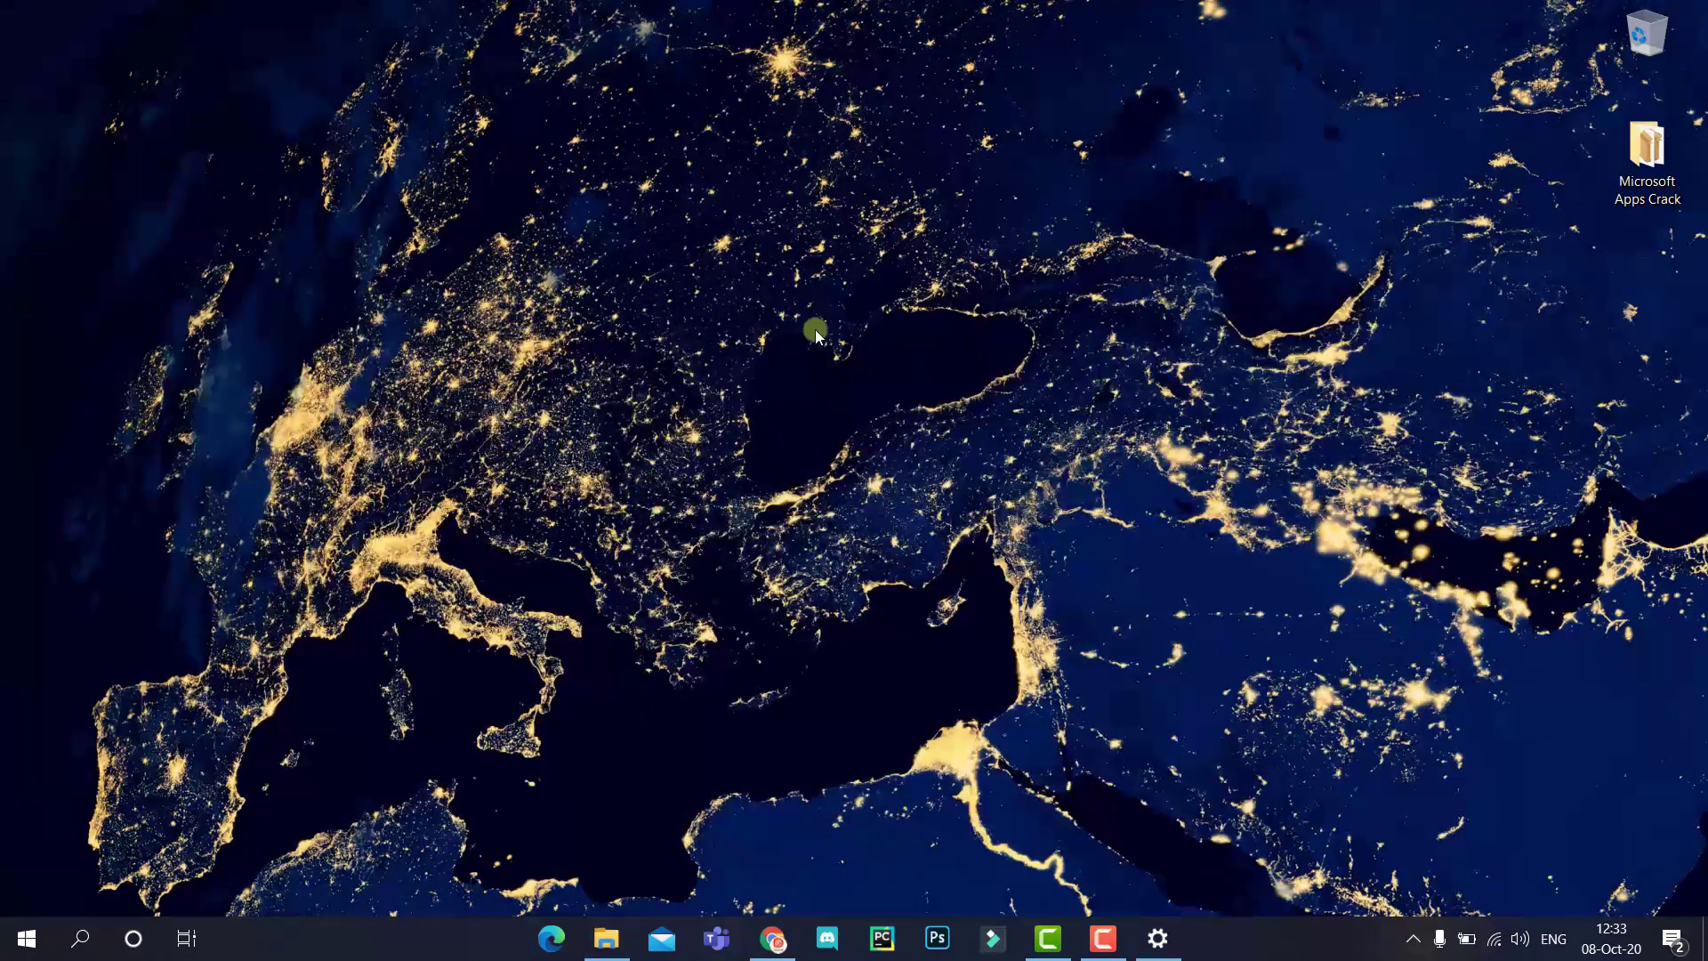
right_click(1507, 305)
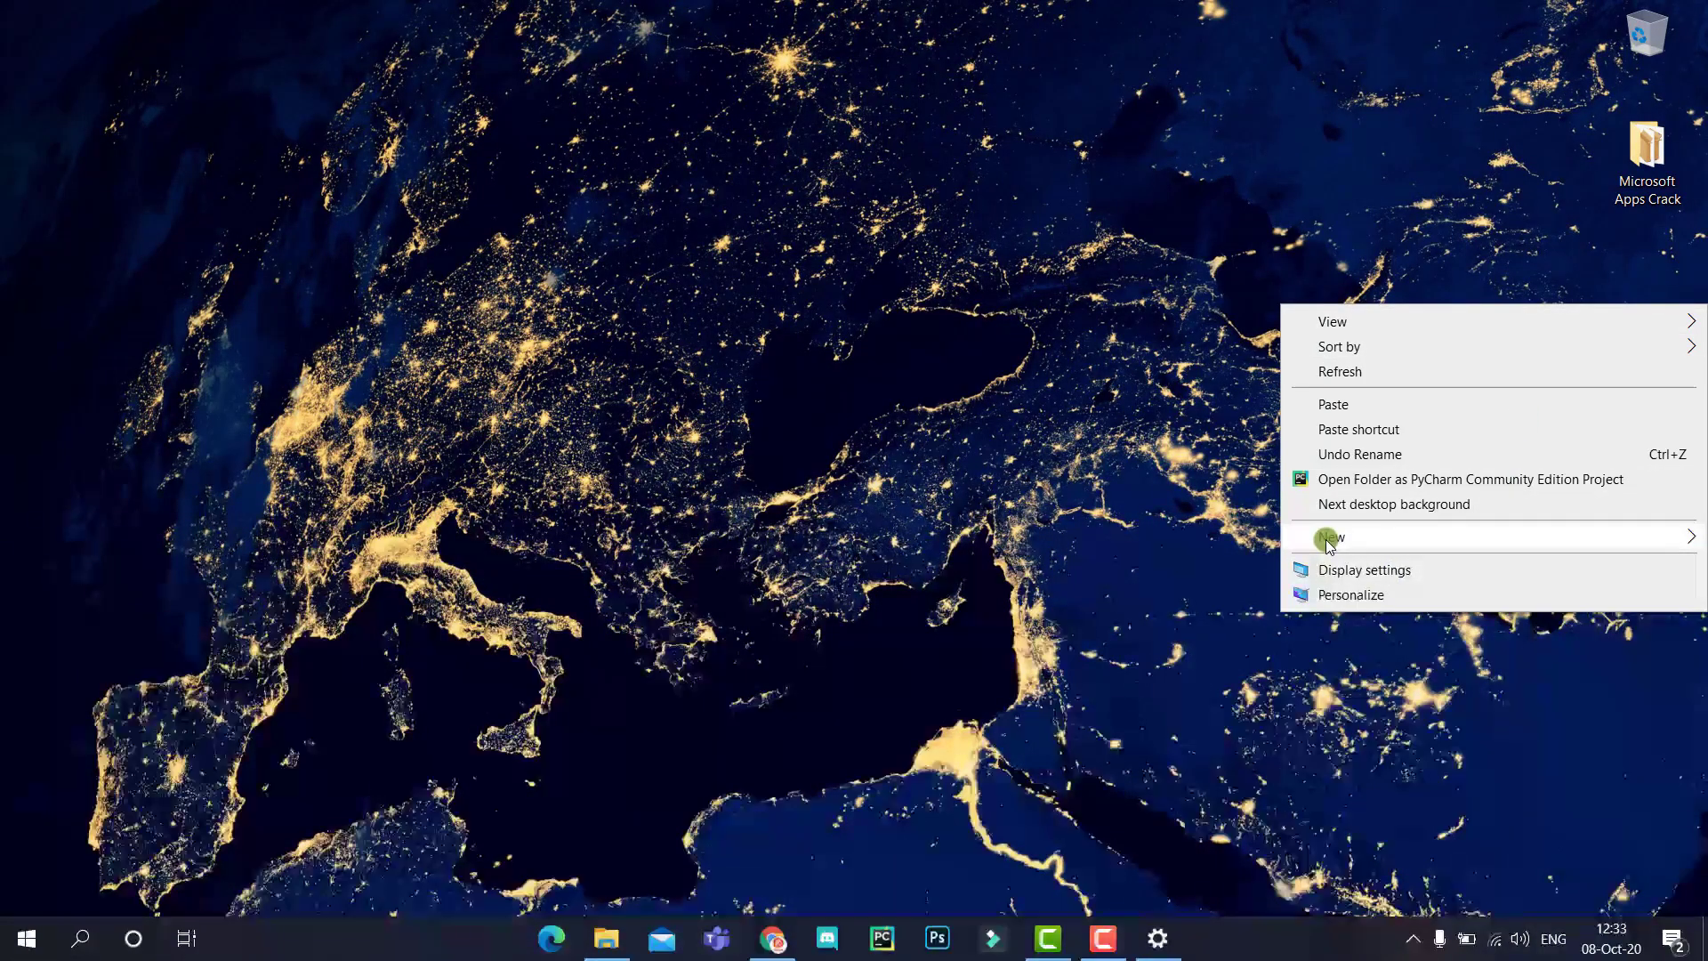
mouse_move(1326, 537)
left_click(1237, 537)
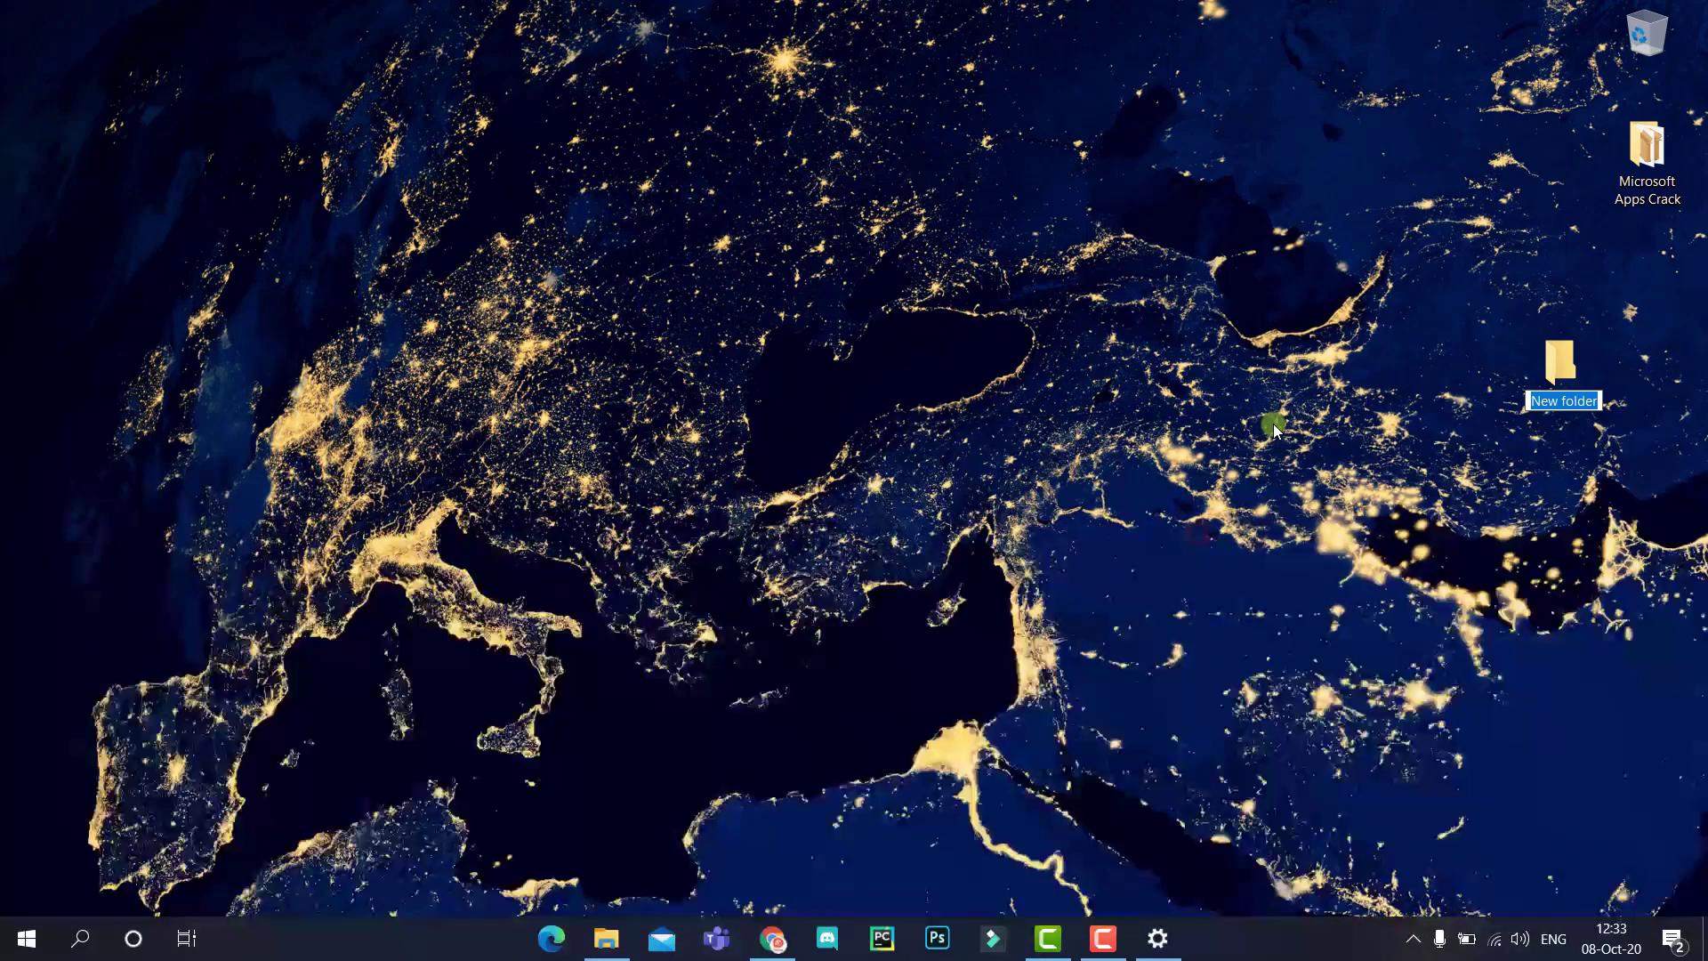
type("Wallpapers")
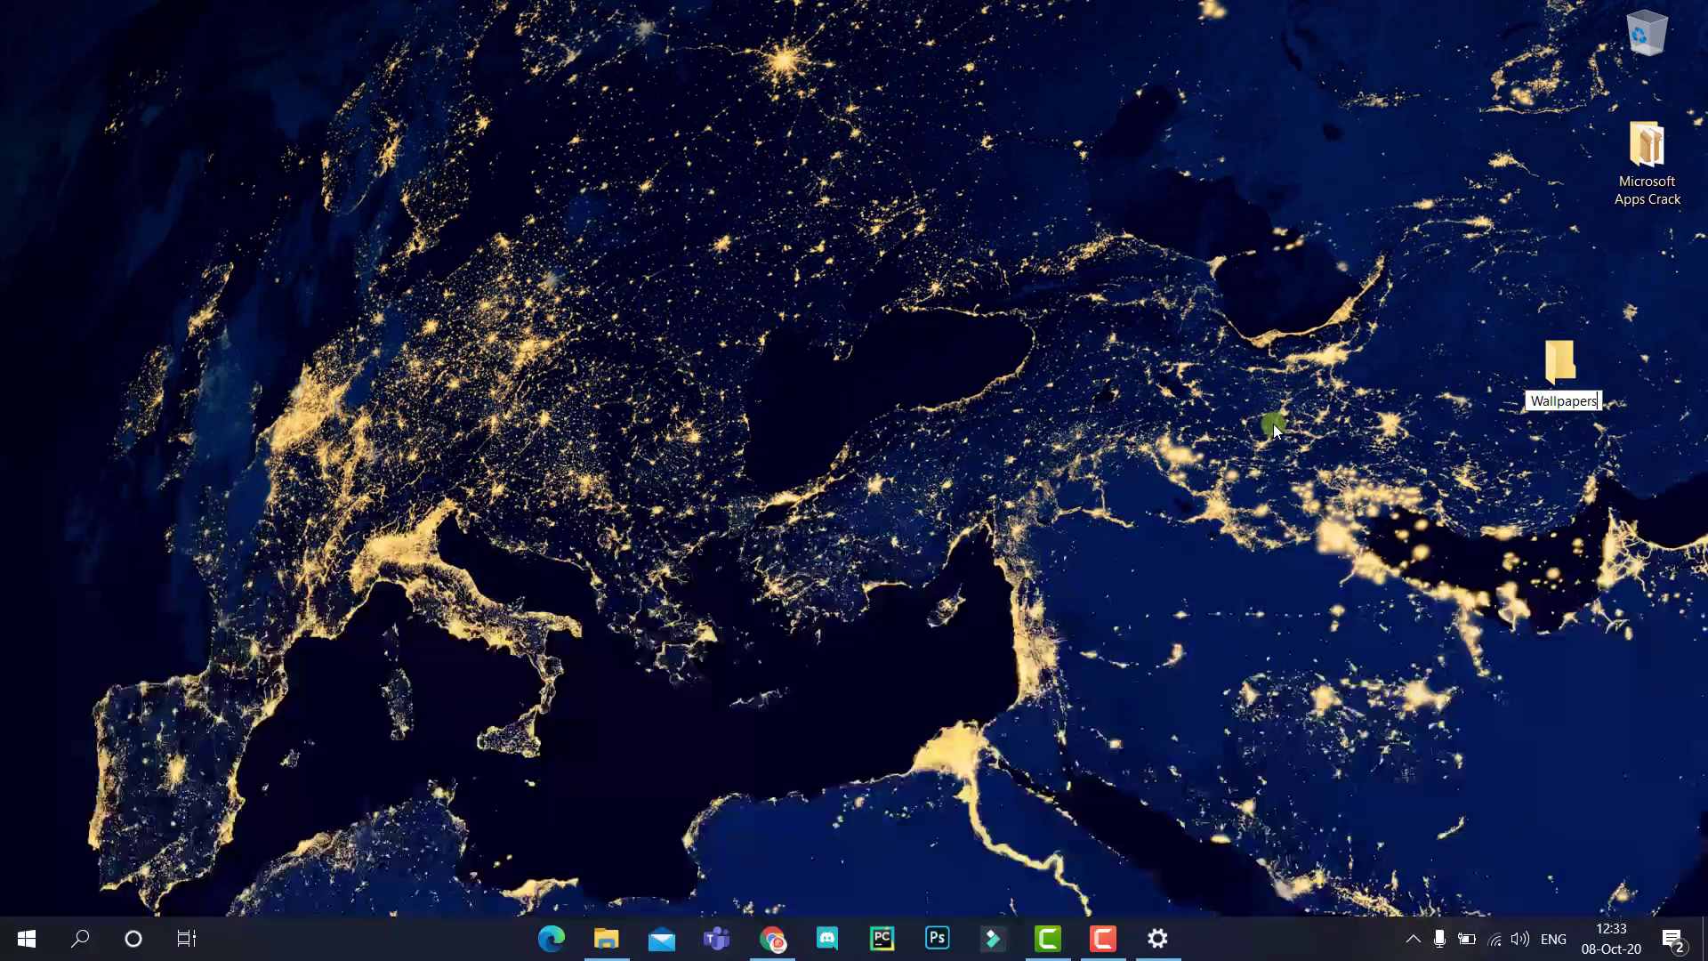
key("Return")
key("Return")
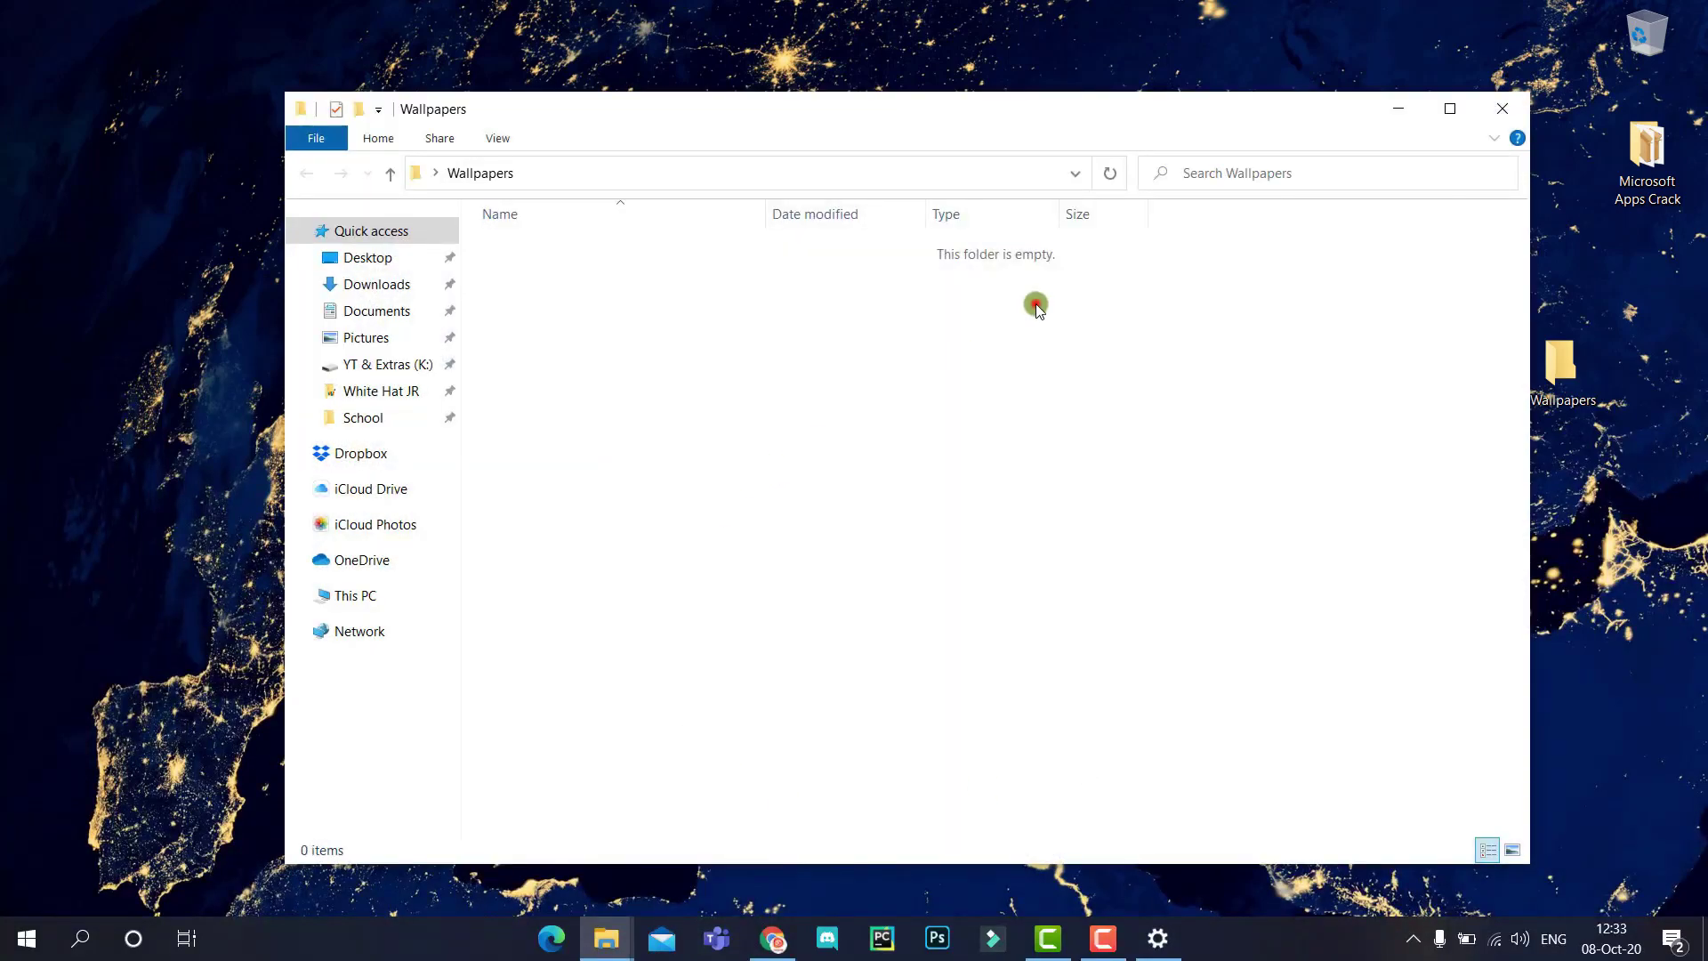
Paste wallpapers 02 and 08 into Wallpapers and open 02 in Photos.
left_click(1034, 302)
key("ctrl+v")
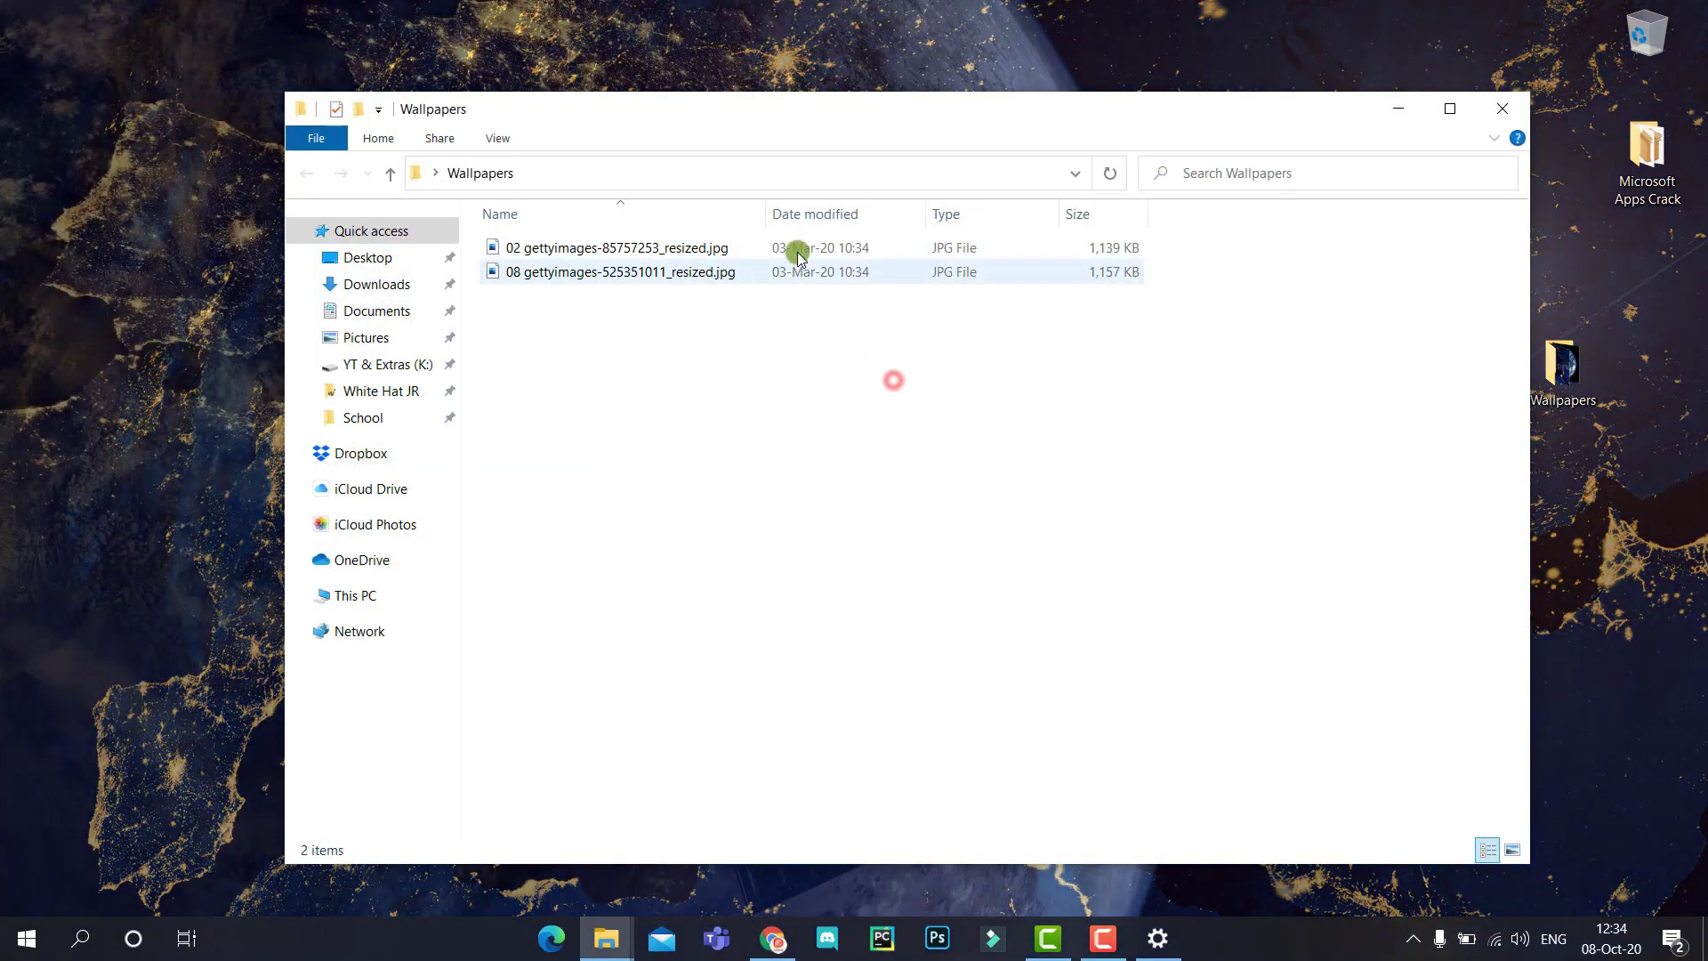
double_click(733, 249)
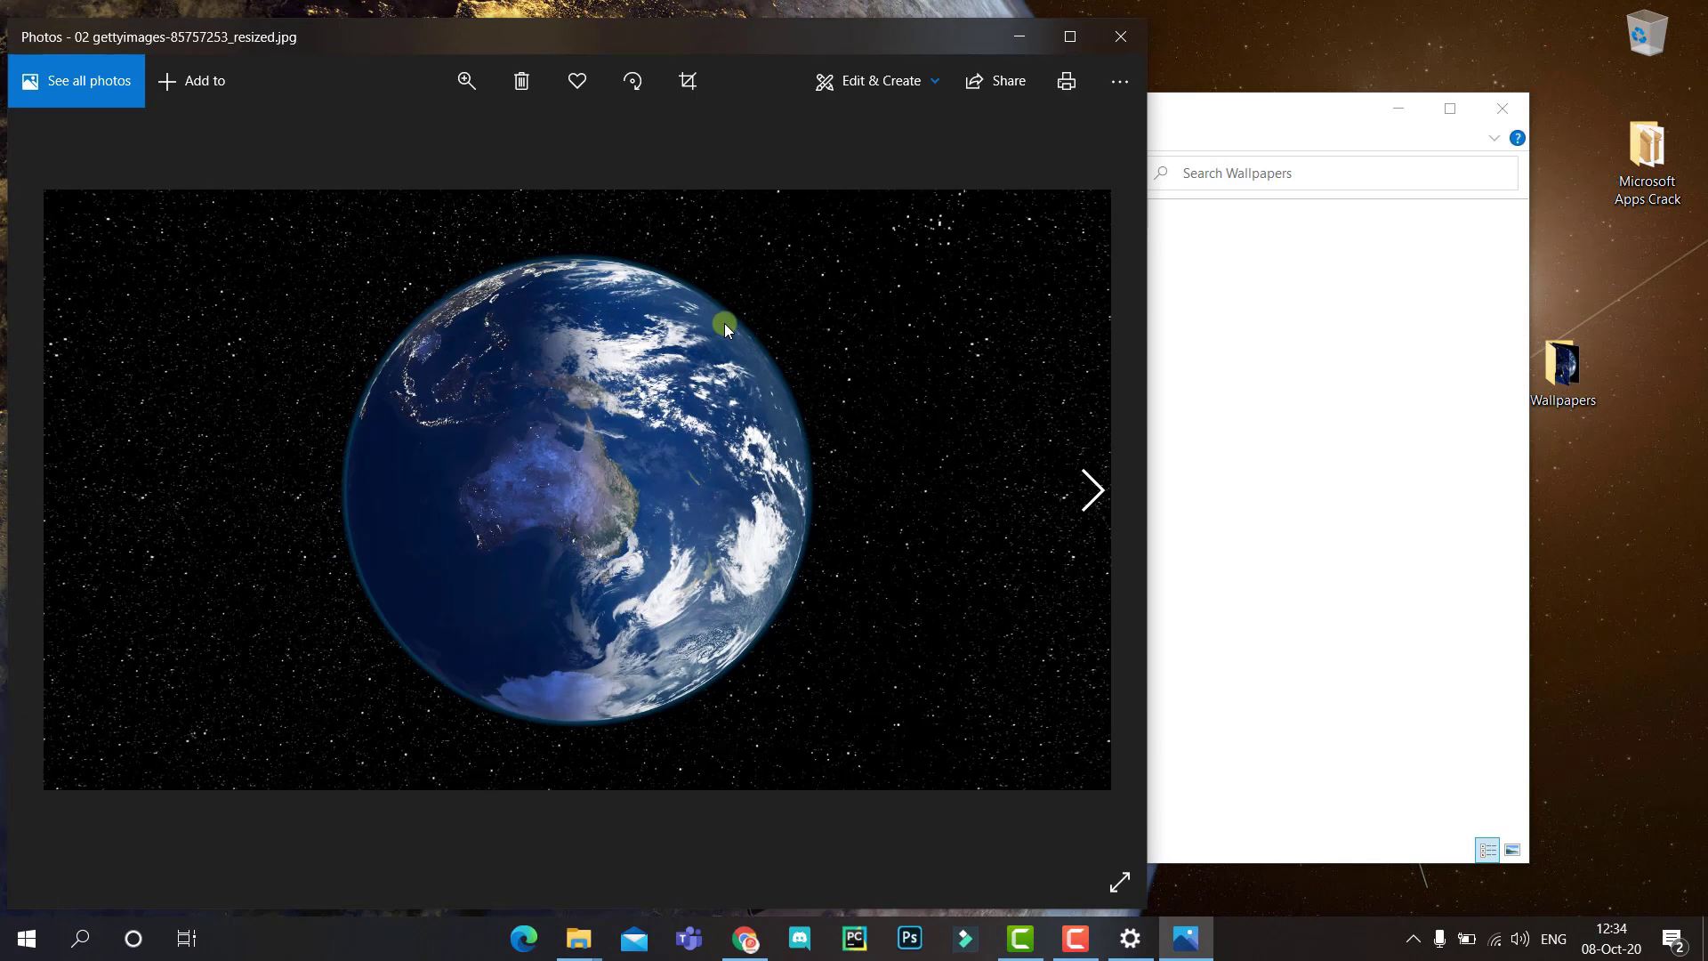
Use Set as > Set as background on photo 02, then minimize Photos.
right_click(582, 398)
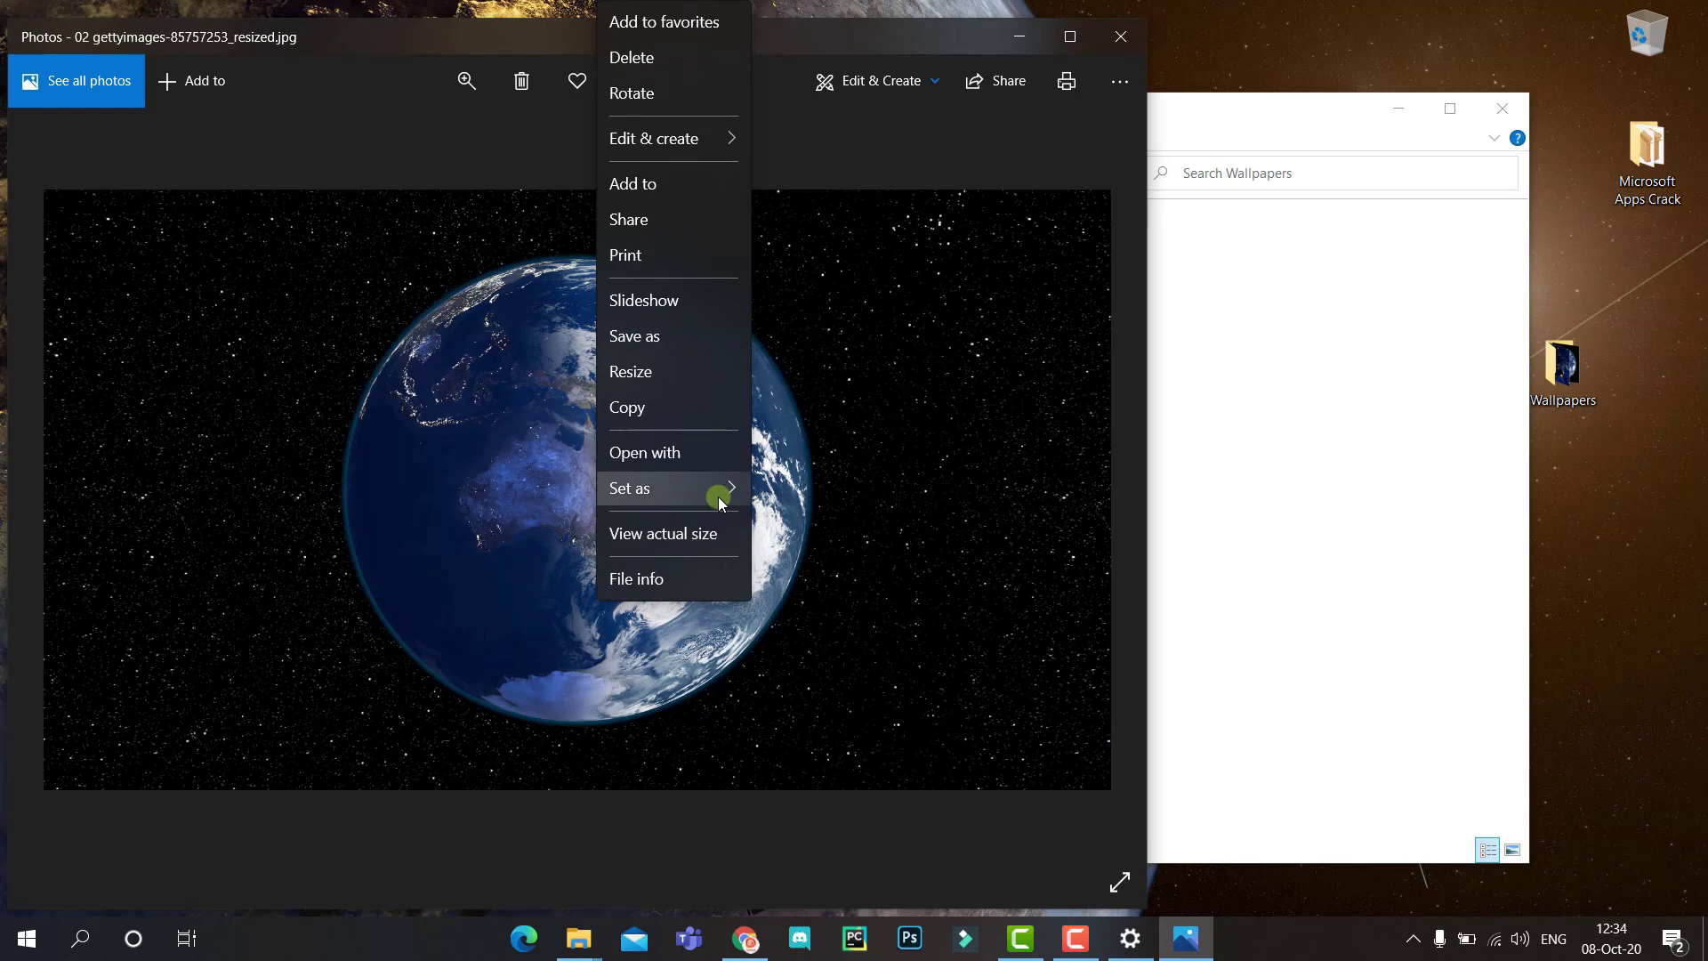
mouse_move(717, 509)
left_click(786, 528)
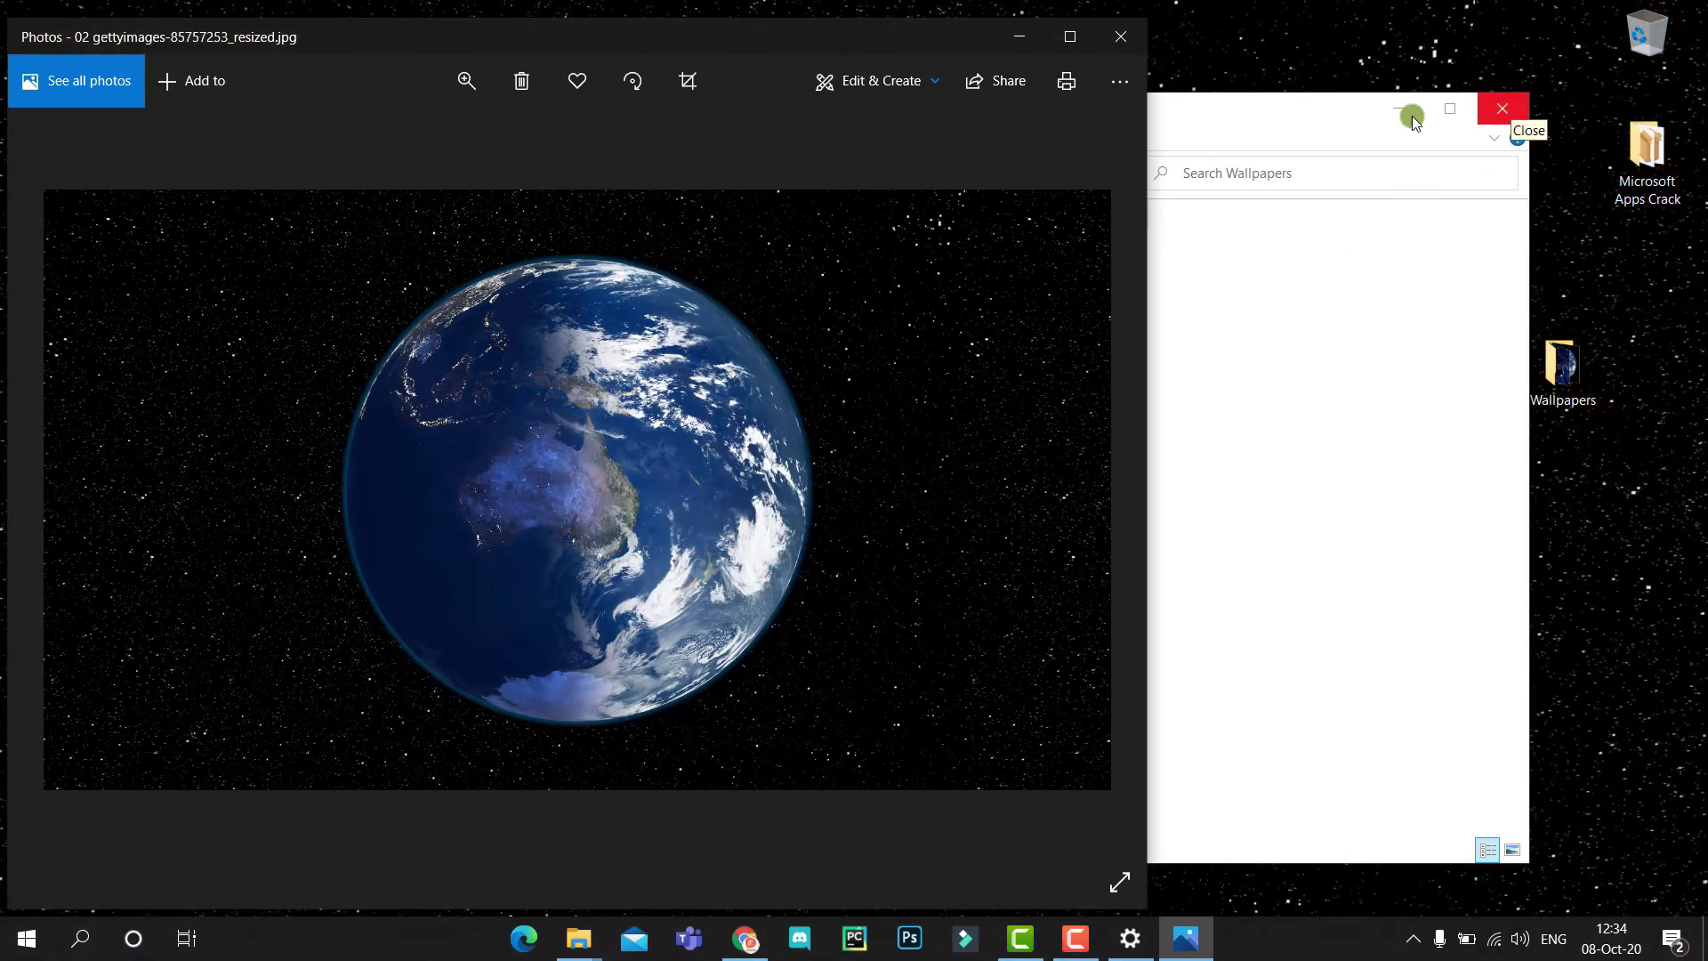
left_click(1019, 36)
Minimize the Wallpapers folder window to reveal the new Earth background.
left_click(1400, 105)
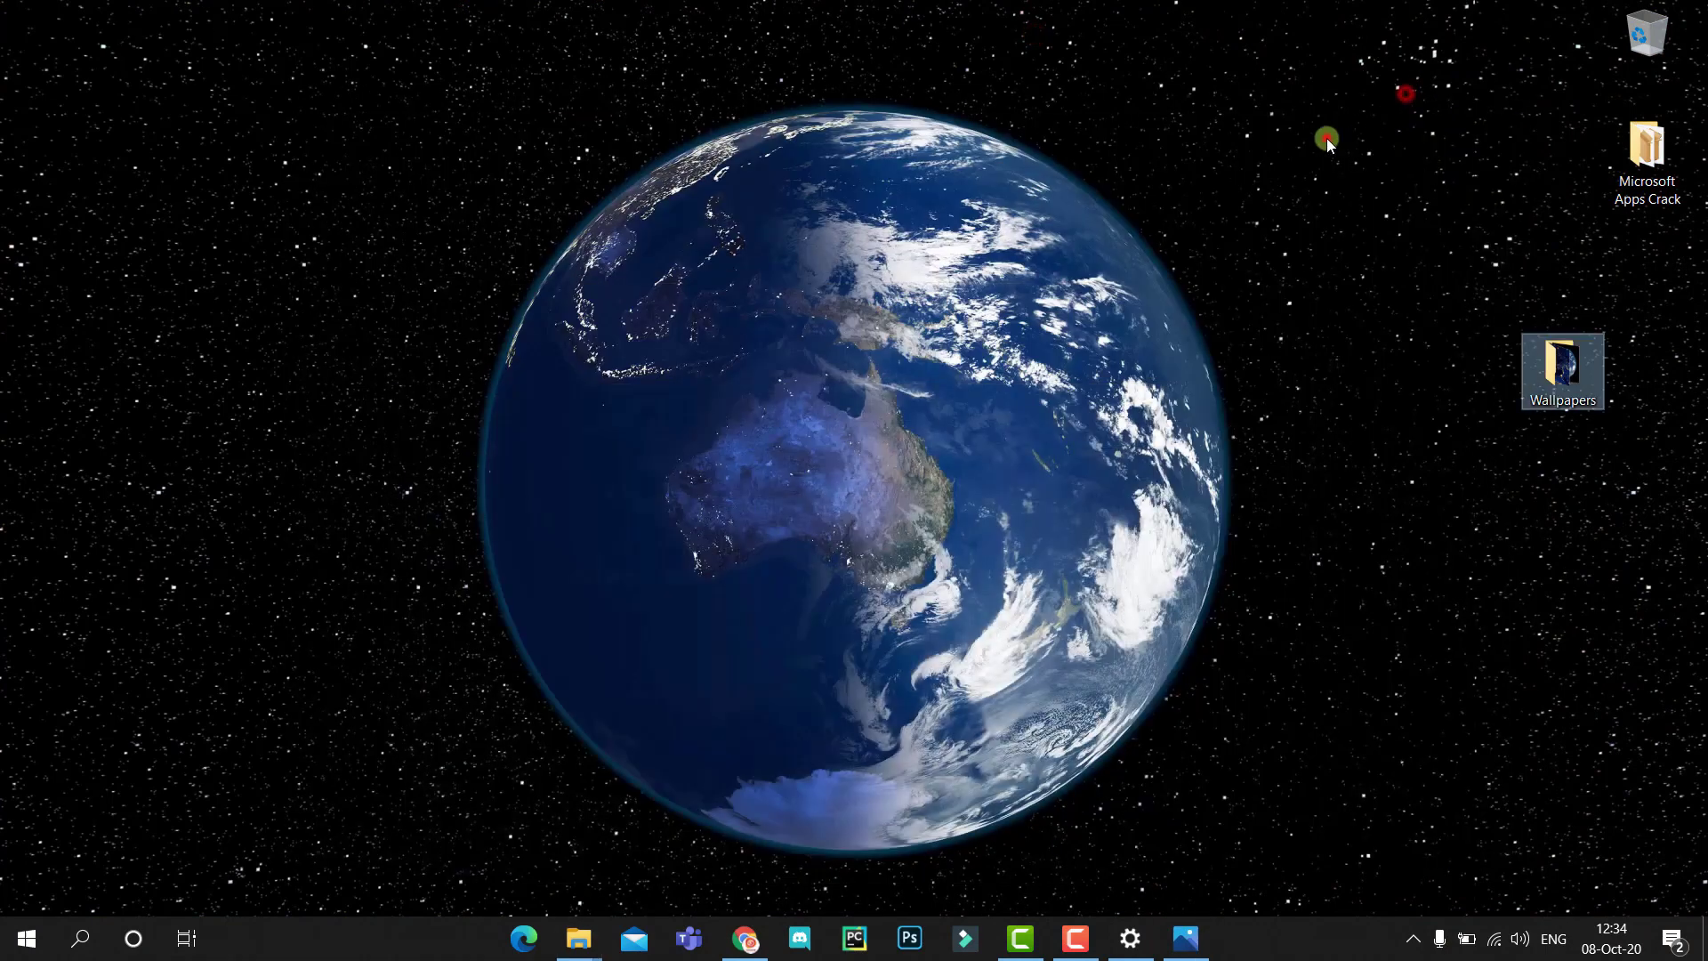